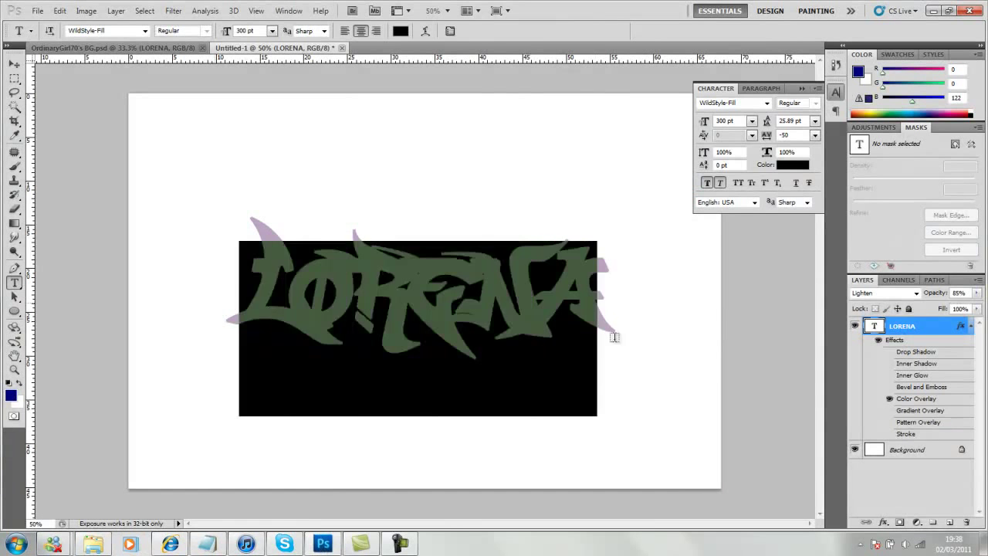
# Step: Add Drop Shadow and Inner Shadow effects to the graffiti text layer
pyautogui.doubleClick(880, 351)
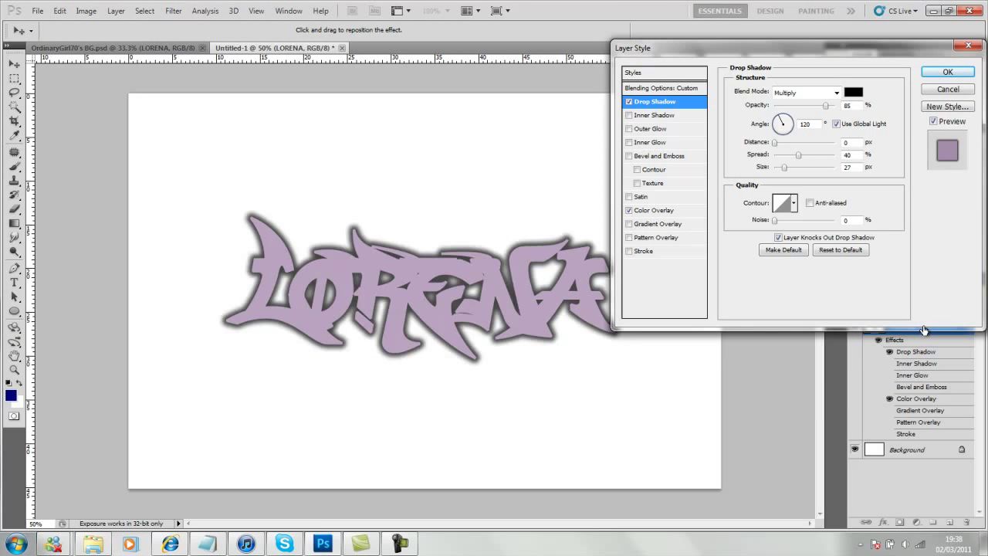
pyautogui.hotkey('ctrl', '2')
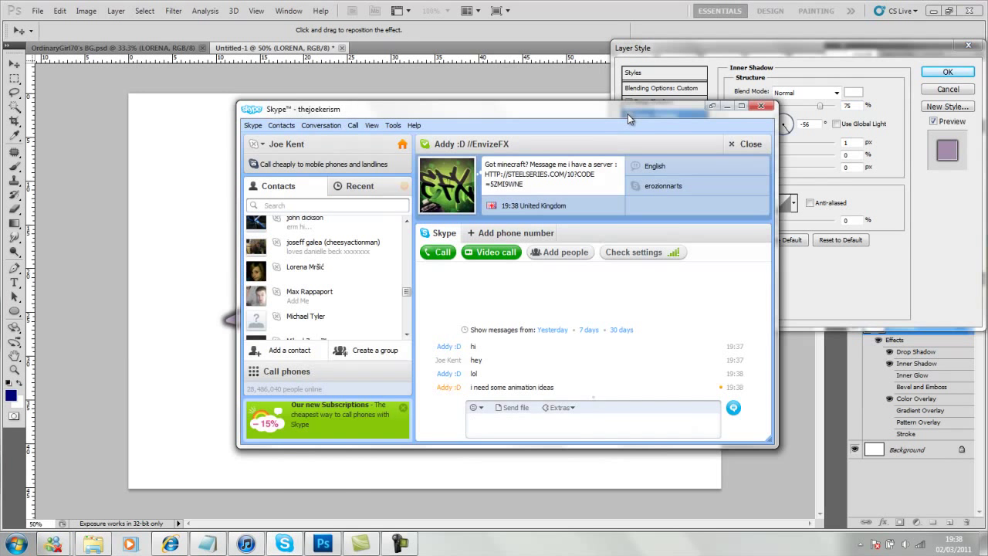
# Step: Reply in the Skype chat with "hmmm" and "Try modelling some stuff", and return to Photoshop
pyautogui.write('hmmm')
pyautogui.press('Return')
pyautogui.write('T')
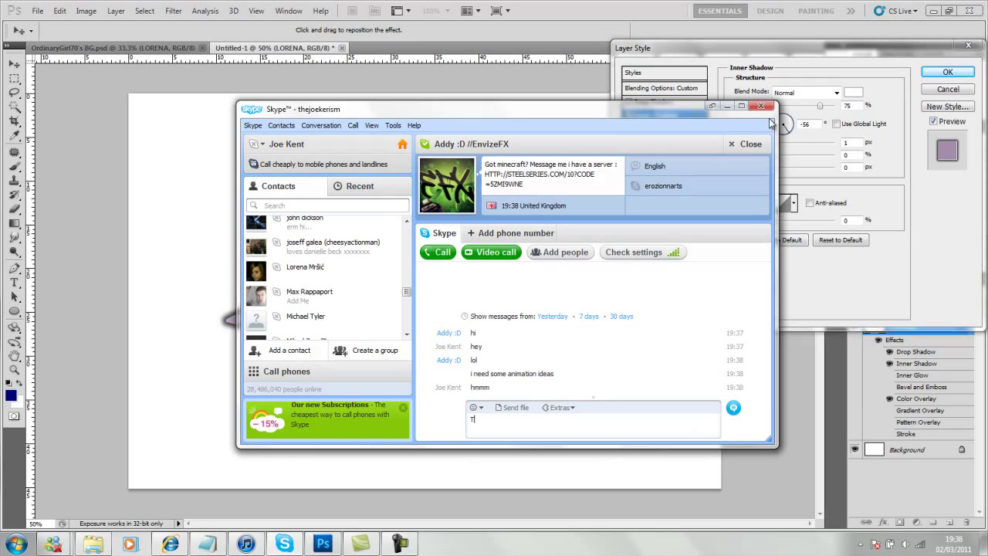
pyautogui.write('ry modelling some stuff')
pyautogui.press('Return')
pyautogui.hotkey('alt', 'Tab')
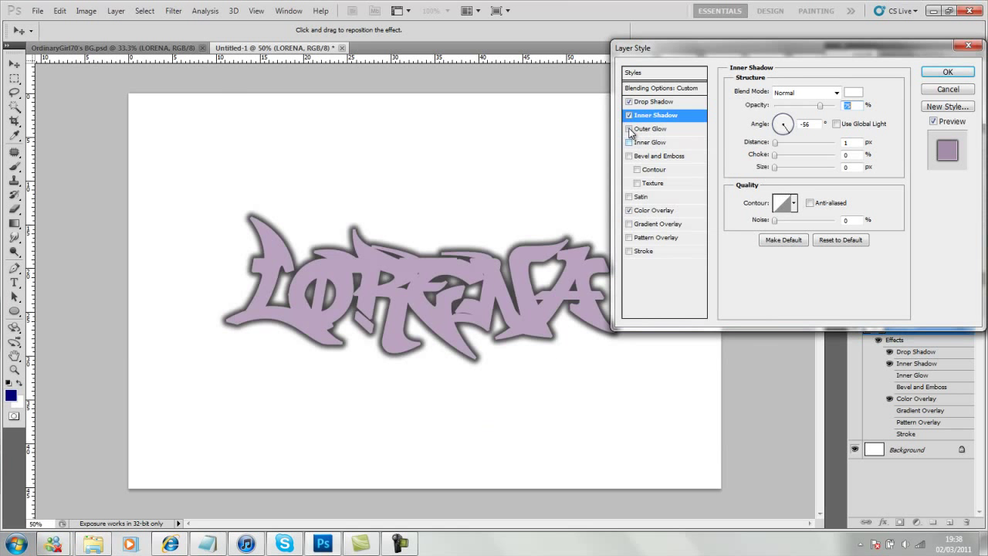
# Step: Add Inner Glow and Bevel and Emboss to the graffiti text, using the Ring gloss contour for the bevel
pyautogui.click(629, 142)
pyautogui.click(656, 156)
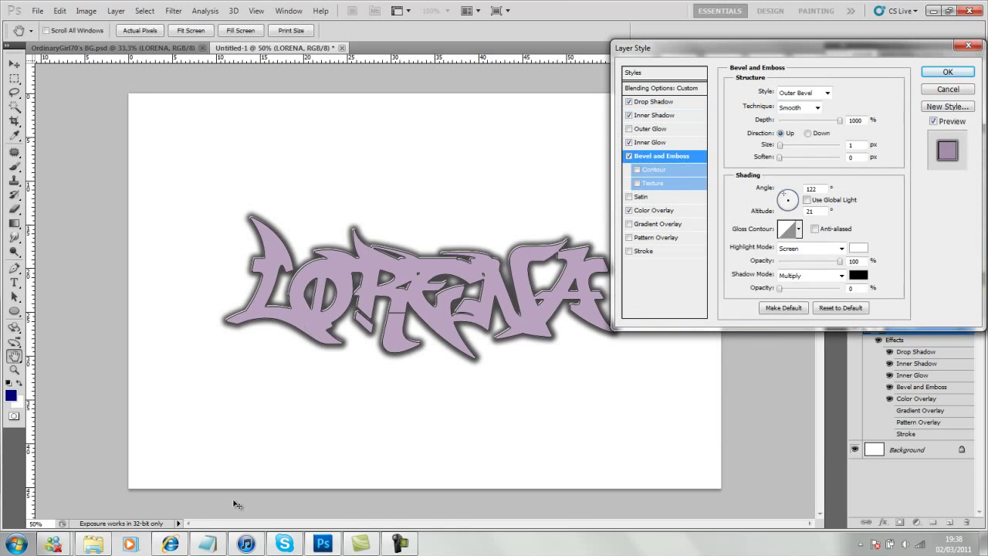
pyautogui.press('Right')
pyautogui.press('Right')
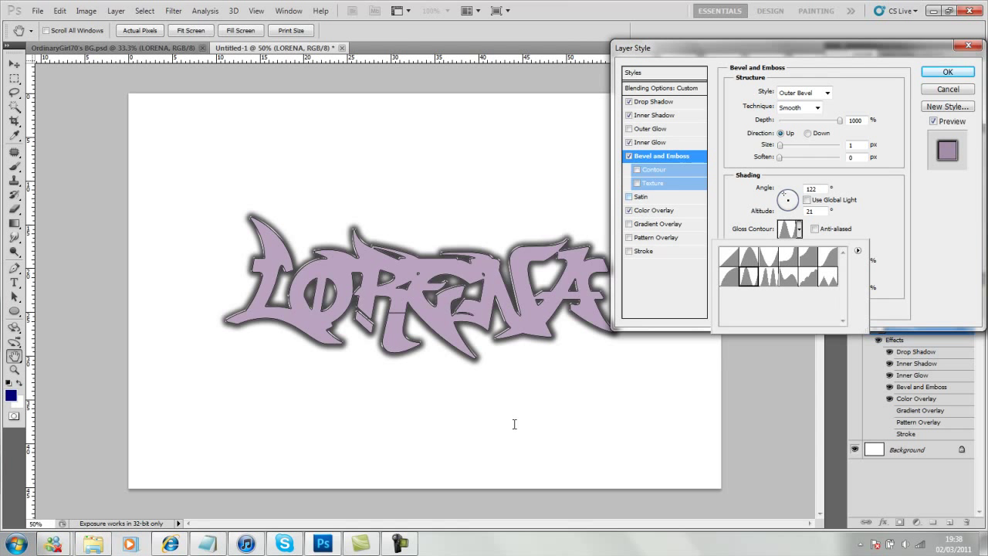
pyautogui.press('Return')
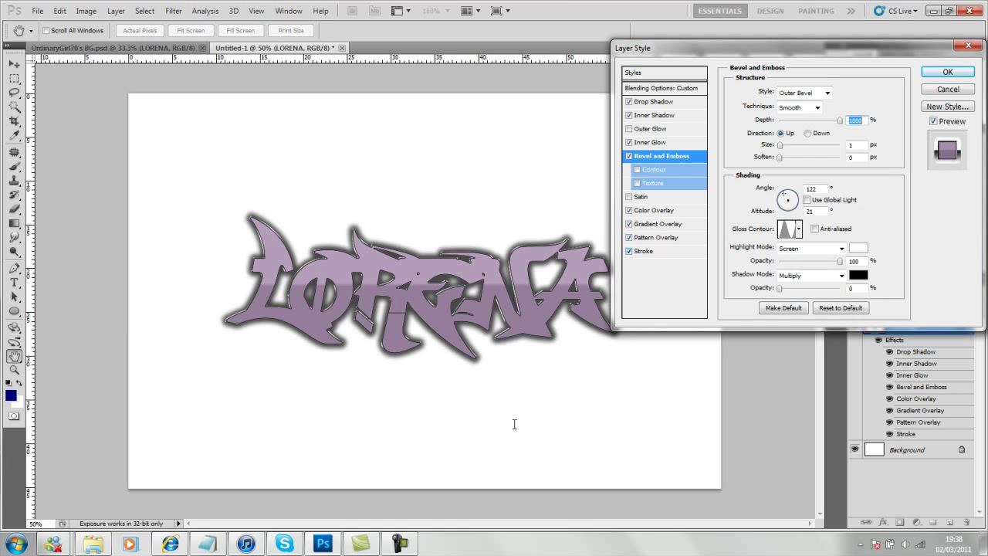
# Step: Enable the Gradient Overlay, Pattern Overlay and Stroke effects on the graffiti text
pyautogui.click(628, 237)
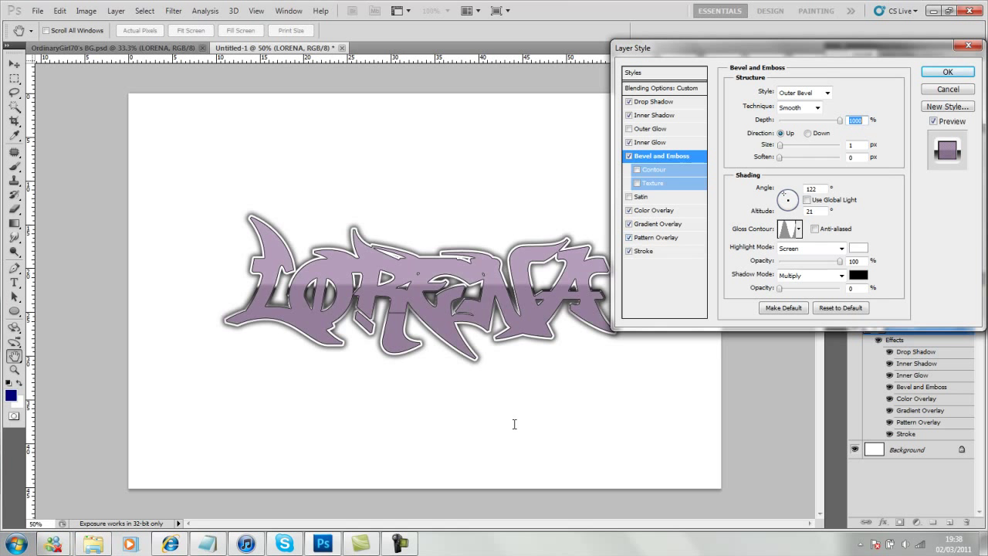
pyautogui.click(657, 223)
pyautogui.click(659, 236)
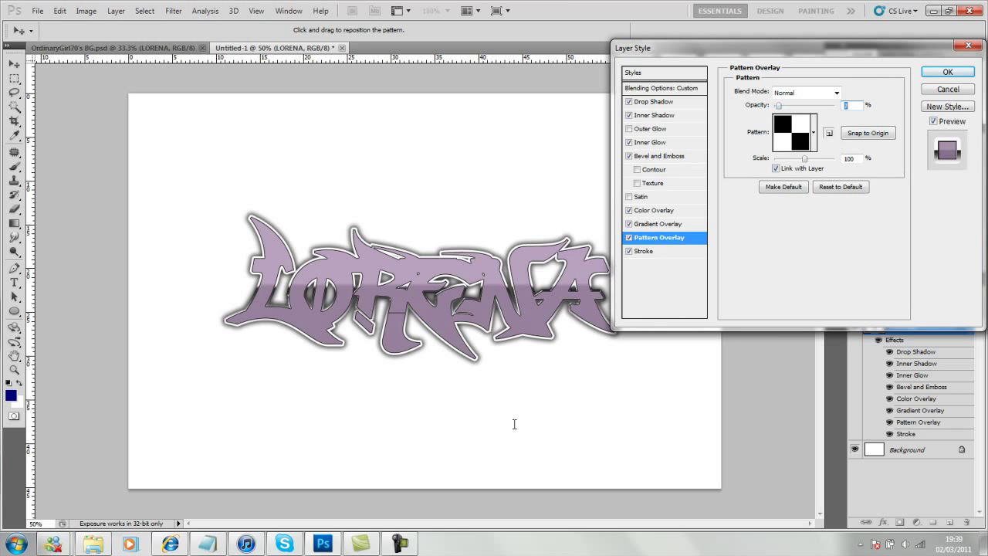
# Step: Set the text's Gradient Overlay opacity to 40% and apply the layer style
pyautogui.click(657, 223)
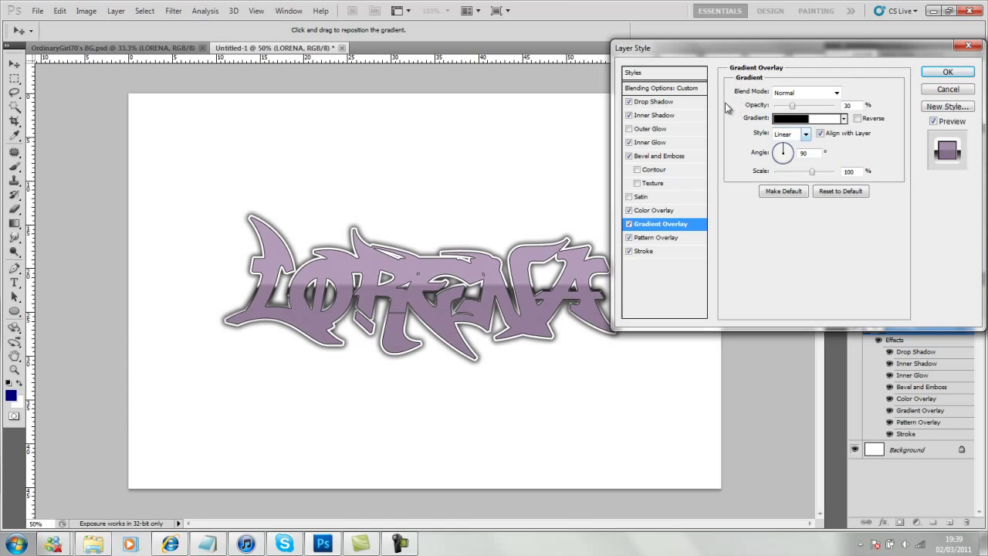
pyautogui.press('Up')
pyautogui.press('Up')
pyautogui.press('Up')
pyautogui.press('Up')
pyautogui.press('Up')
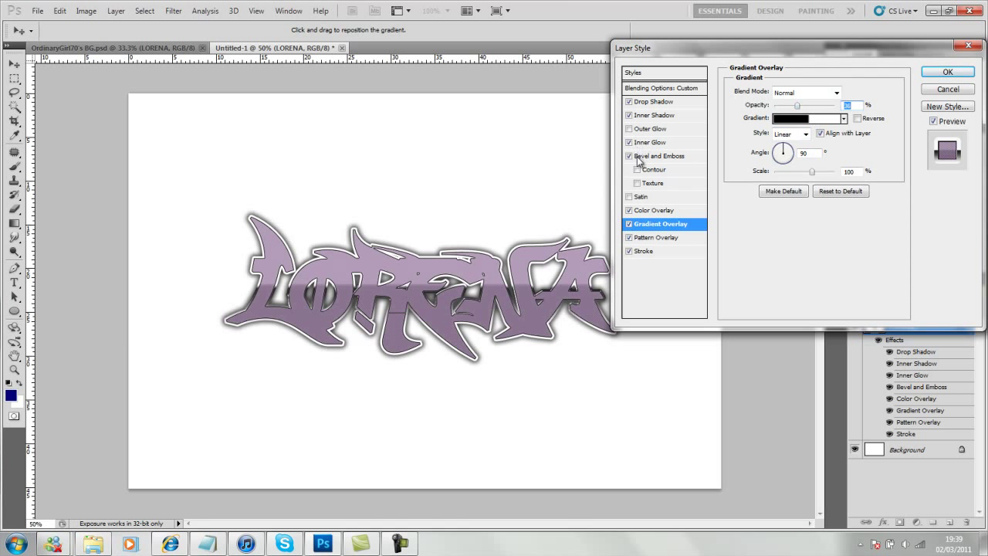
pyautogui.write('40')
pyautogui.press('Return')
# Step: Open the bg image from the PSD's folder and copy its entire canvas
pyautogui.hotkey('ctrl', 'o')
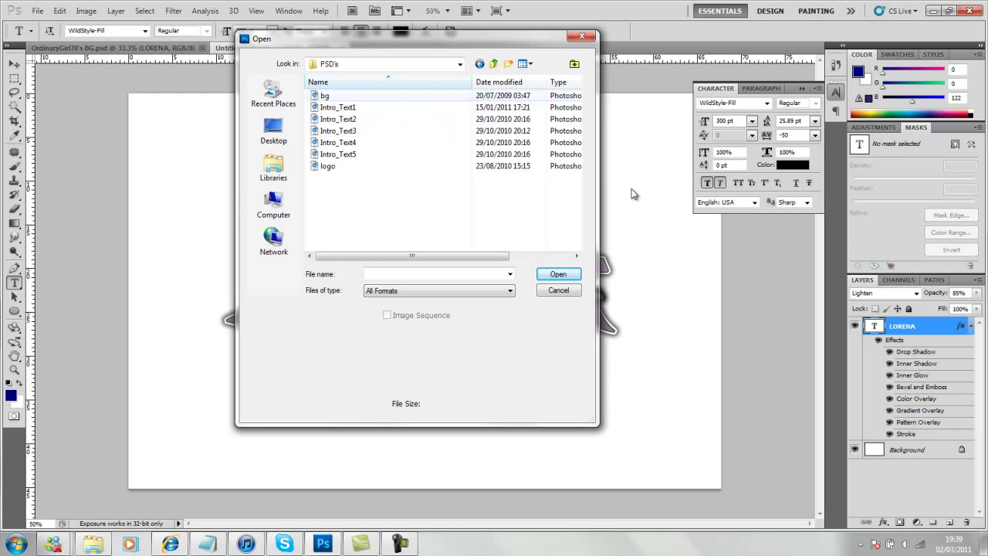
pyautogui.press('Down')
pyautogui.press('Return')
pyautogui.press('m')
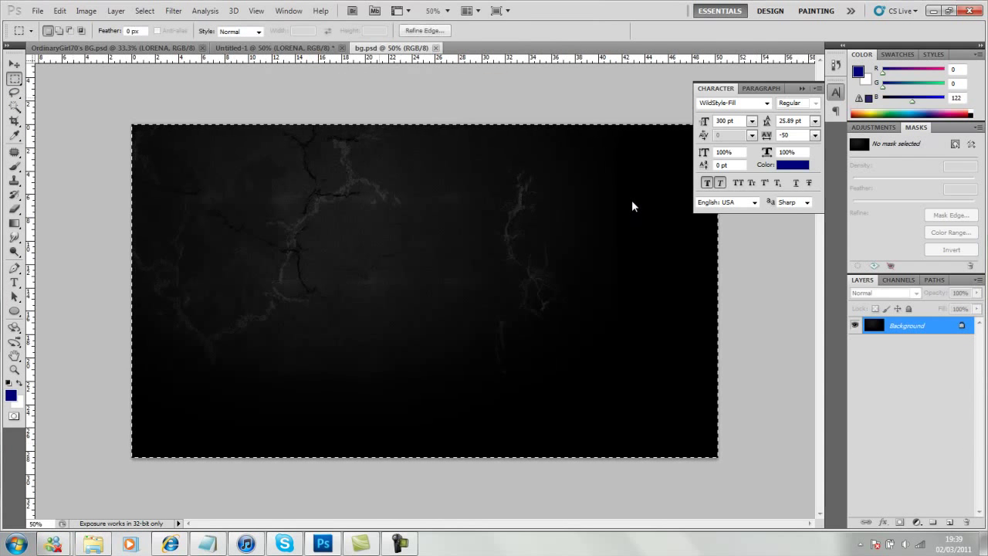
pyautogui.hotkey('ctrl', 'c')
# Step: Paste the cracked dark background into Untitled-1 and move its layer below the graffiti text layer
pyautogui.hotkey('ctrl', 'shift', 'Tab')
pyautogui.hotkey('ctrl', 'v')
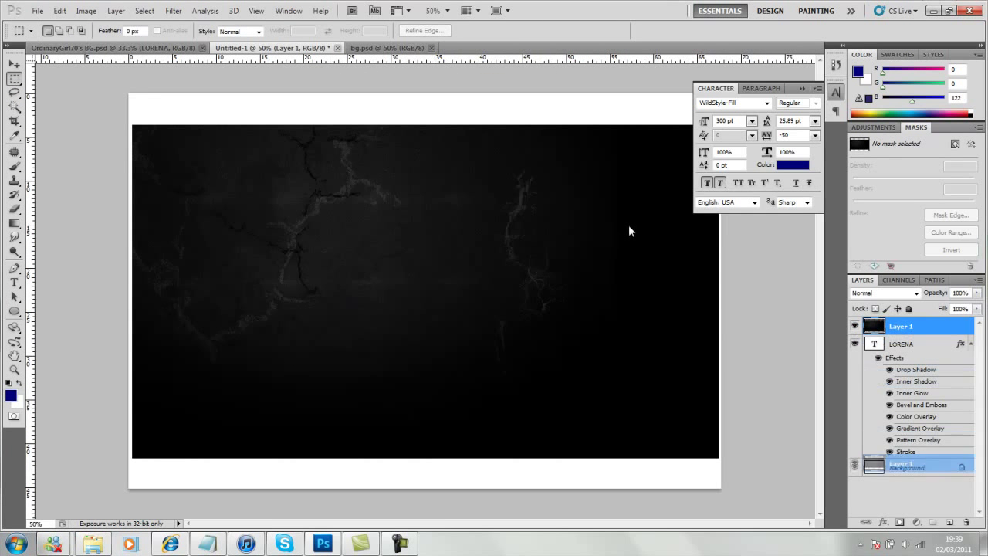
pyautogui.hotkey('ctrl', '[')
pyautogui.hotkey('alt', 'Tab')
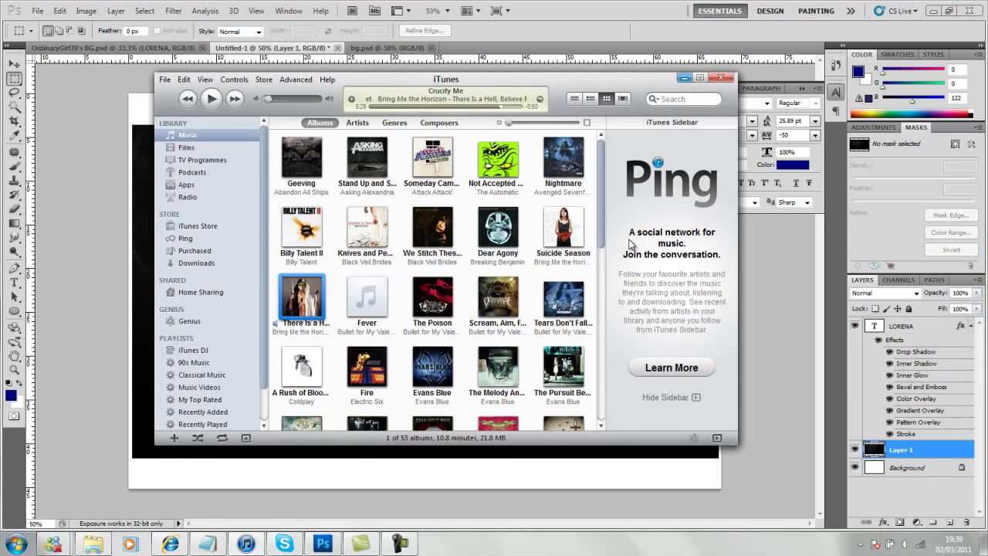
pyautogui.hotkey('alt', 'Tab')
# Step: Free-transform the dark background layer to fill the canvas, about 102% wide and 119% high
pyautogui.hotkey('alt', 'e')
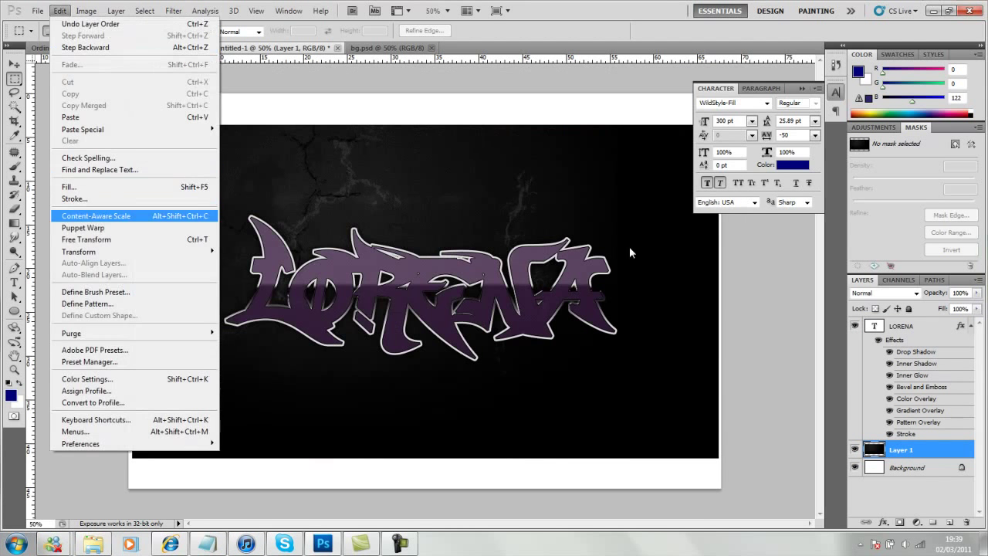
pyautogui.hotkey('ctrl', 't')
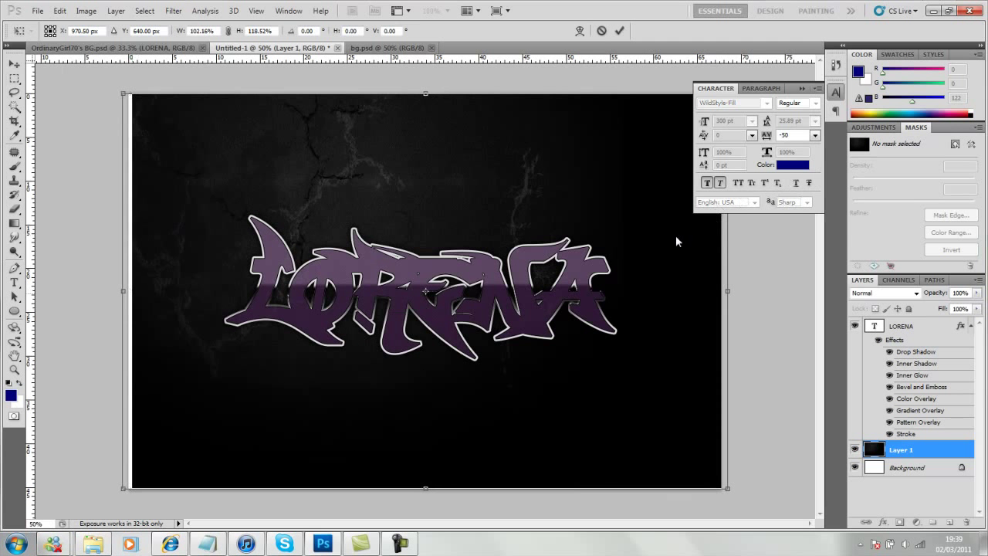
pyautogui.click(900, 325)
pyautogui.press('Return')
# Step: Try several blend modes on the graffiti text layer and set it to Color Dodge
pyautogui.click(884, 293)
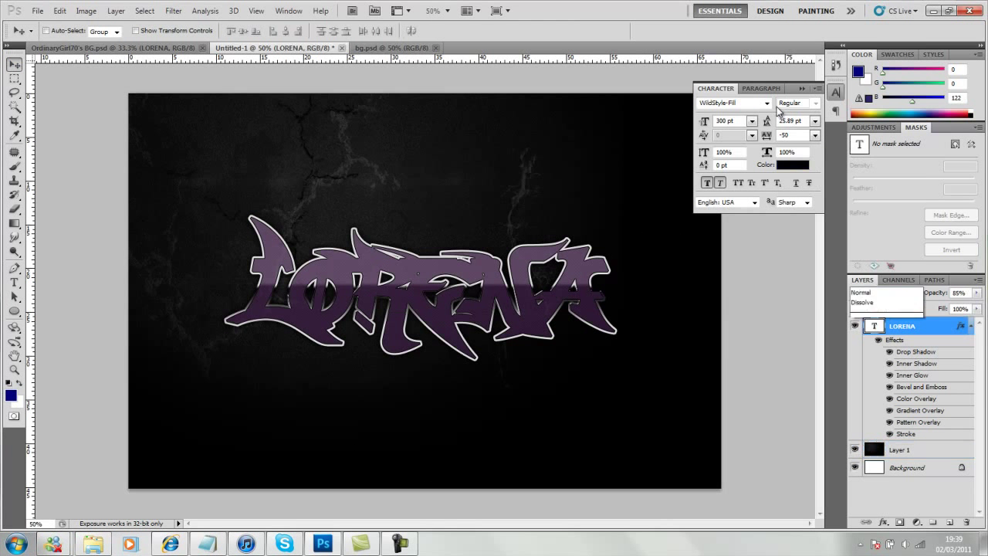
pyautogui.click(771, 138)
pyautogui.press('Up')
pyautogui.press('Up')
pyautogui.press('Up')
pyautogui.press('Up')
pyautogui.press('Up')
pyautogui.press('Down')
pyautogui.press('Down')
pyautogui.press('Down')
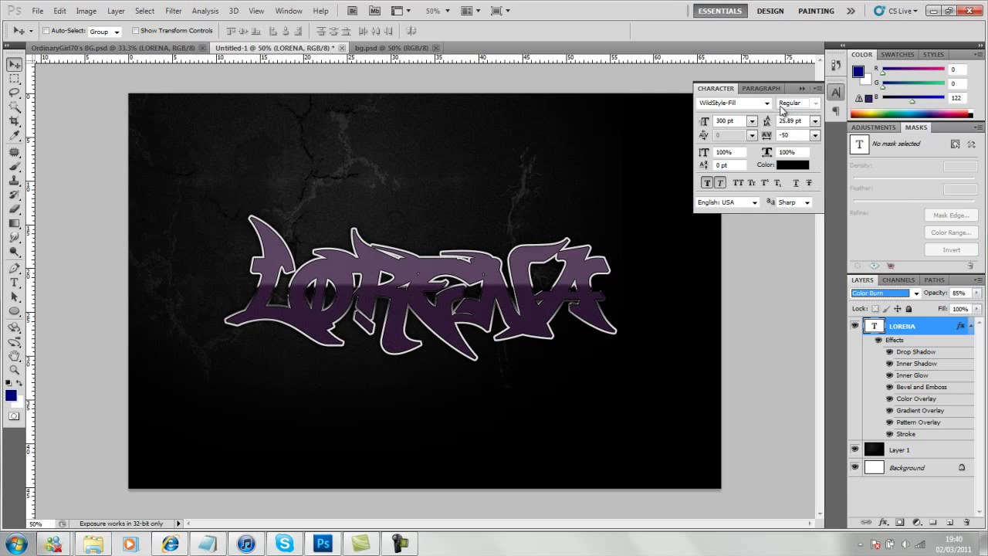
pyautogui.press('Up')
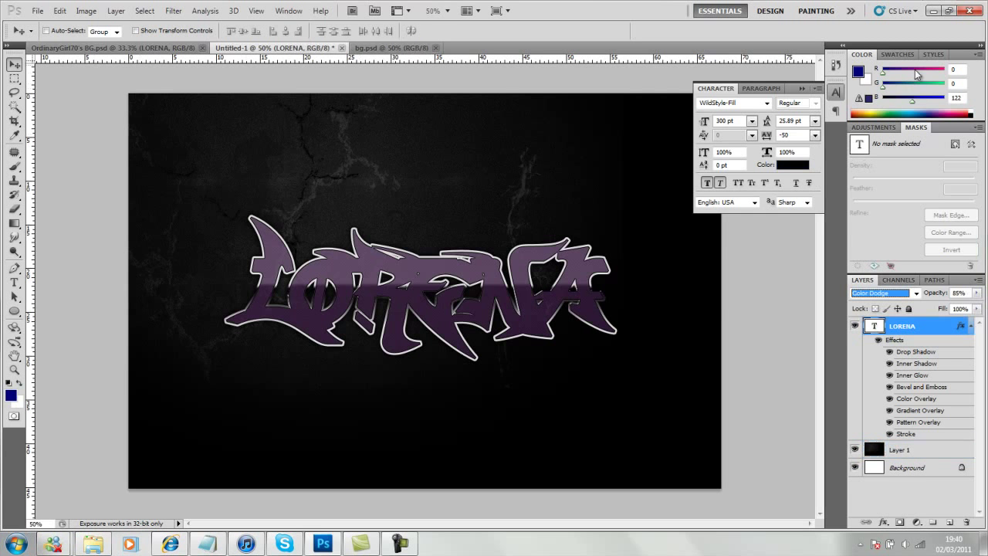
# Step: Close bg.psd and browse to the Flares folder for opening another image
pyautogui.hotkey('ctrl', 'Tab')
pyautogui.hotkey('ctrl', 'w')
pyautogui.click(37, 11)
pyautogui.click(51, 38)
pyautogui.hotkey('alt', 'Left')
pyautogui.hotkey('alt', 'Left')
pyautogui.hotkey('alt', 'Left')
pyautogui.hotkey('alt', 'Left')
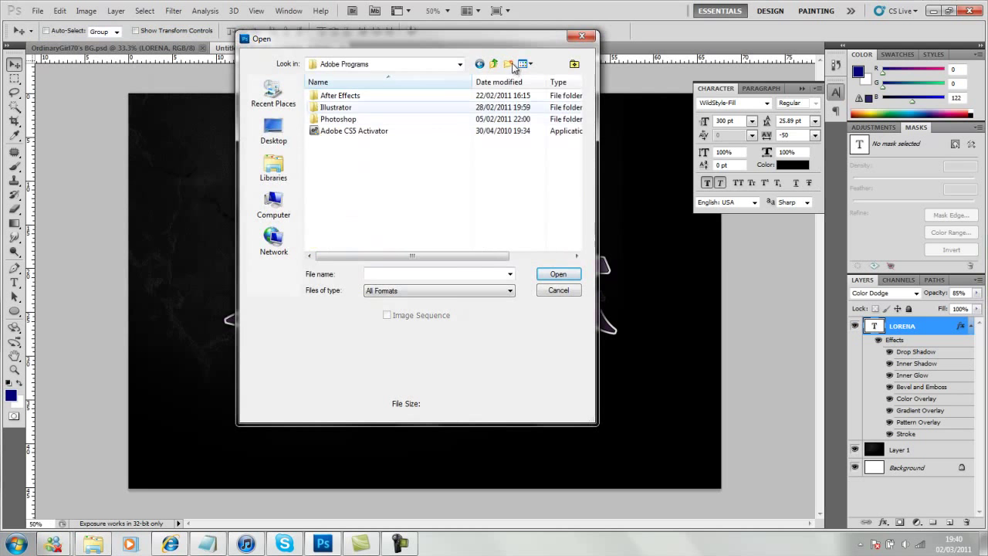
pyautogui.hotkey('alt', 'Left')
pyautogui.doubleClick(345, 106)
pyautogui.doubleClick(345, 96)
pyautogui.doubleClick(351, 165)
pyautogui.doubleClick(351, 162)
# Step: Preview the images in the Flares folder to compare the available flares
pyautogui.click(351, 178)
pyautogui.press('Down')
pyautogui.press('Down')
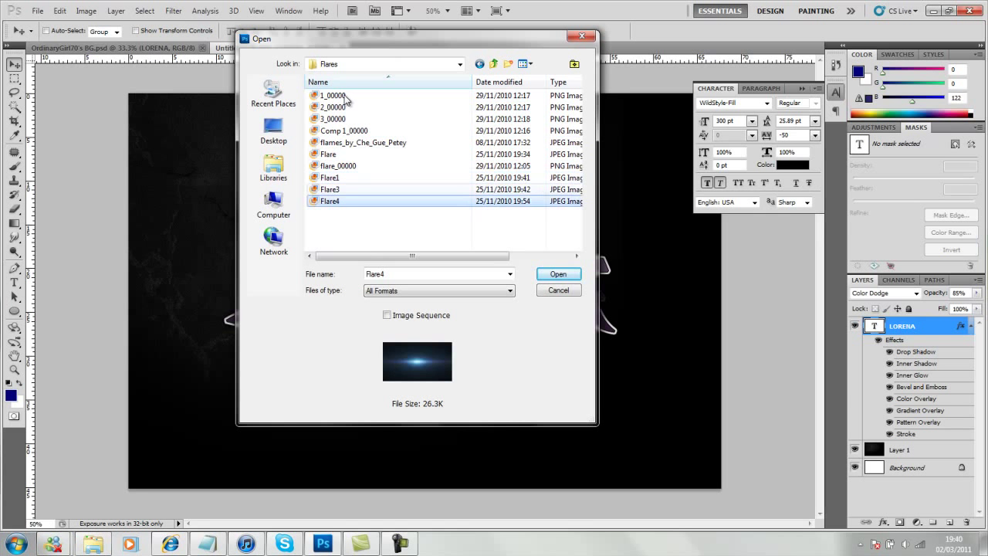
pyautogui.press('Up')
pyautogui.press('Up')
pyautogui.press('Up')
pyautogui.press('Up')
pyautogui.press('Up')
pyautogui.press('Up')
pyautogui.press('Up')
pyautogui.press('Up')
pyautogui.press('Up')
pyautogui.press('Down')
pyautogui.press('Down')
pyautogui.press('Down')
pyautogui.press('Down')
pyautogui.press('Return')
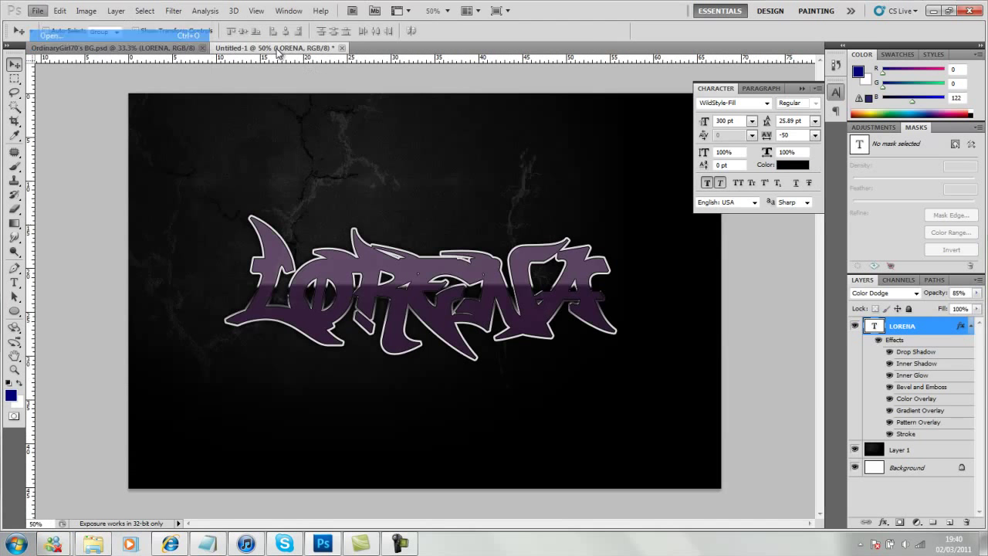
# Step: Open the blue flare image Comp 1_00000 from the Flares folder and select its entire canvas
pyautogui.hotkey('ctrl', 'o')
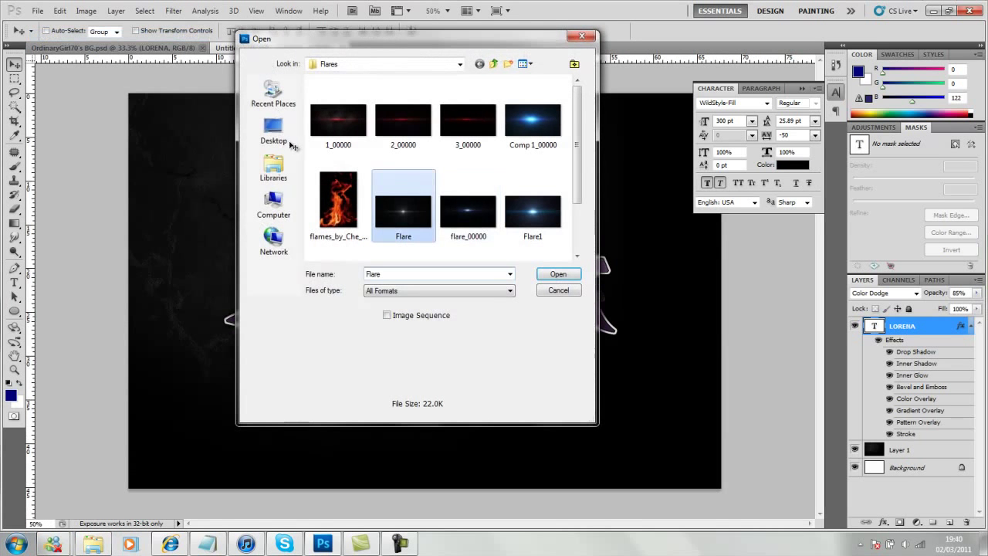
pyautogui.press('Right')
pyautogui.press('Right')
pyautogui.press('Up')
pyautogui.press('Return')
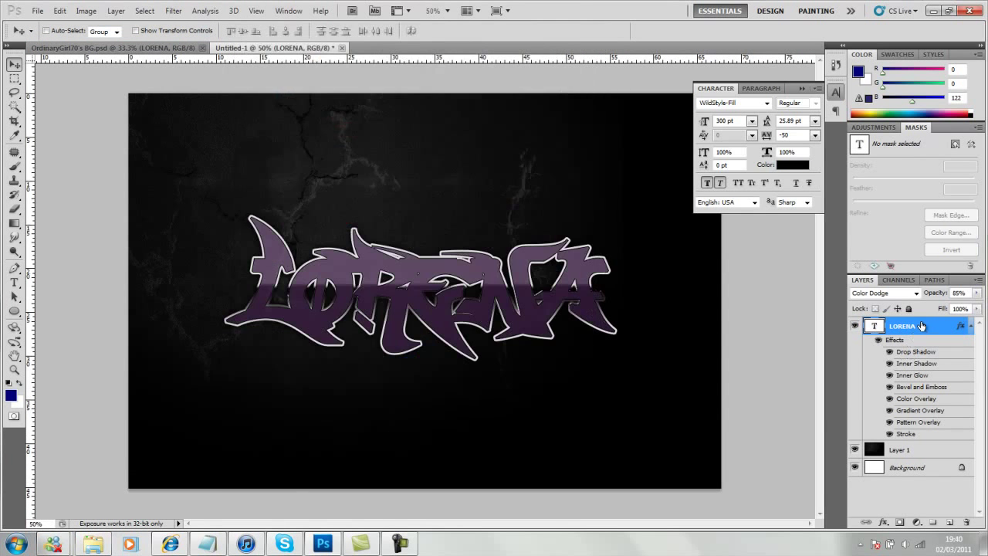
pyautogui.press('m')
pyautogui.hotkey('ctrl', 'a')
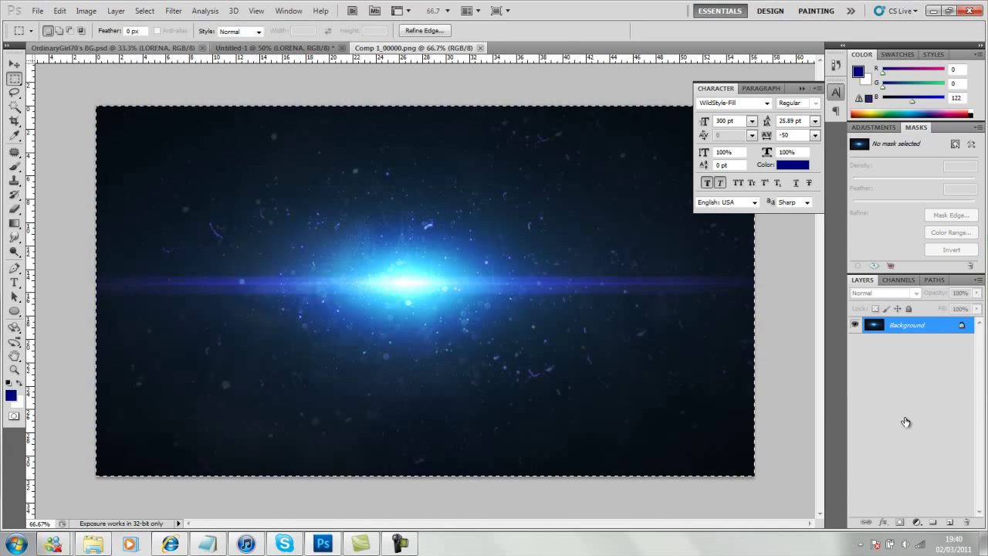
# Step: Paste the blue flare into Untitled-1, set its blend mode to Screen, and move it below the graffiti text layer
pyautogui.hotkey('ctrl', 'Tab')
pyautogui.hotkey('ctrl', 'v')
pyautogui.click(879, 292)
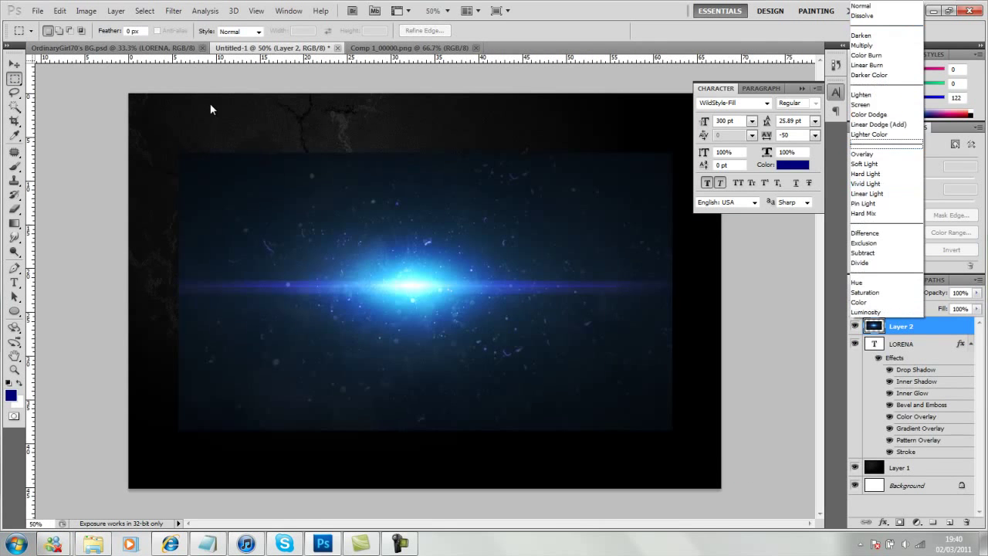
pyautogui.click(888, 144)
pyautogui.hotkey('ctrl', '[')
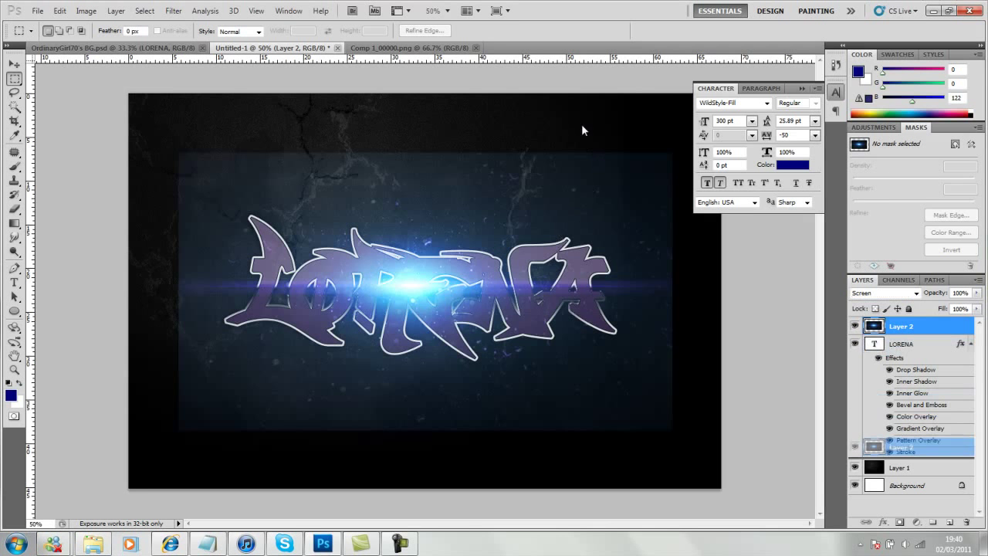
# Step: Try erasing the flare layer's outer edges with a 319 px eraser, and undo the strokes
pyautogui.press('e')
pyautogui.click(63, 31)
pyautogui.write('319')
pyautogui.press('Return')
pyautogui.moveTo(202, 160)
pyautogui.mouseDown()
pyautogui.moveTo(239, 339)
pyautogui.moveTo(417, 402)
pyautogui.moveTo(446, 463)
pyautogui.moveTo(421, 482)
pyautogui.moveTo(428, 459)
pyautogui.moveTo(434, 499)
pyautogui.moveTo(503, 427)
pyautogui.mouseUp()
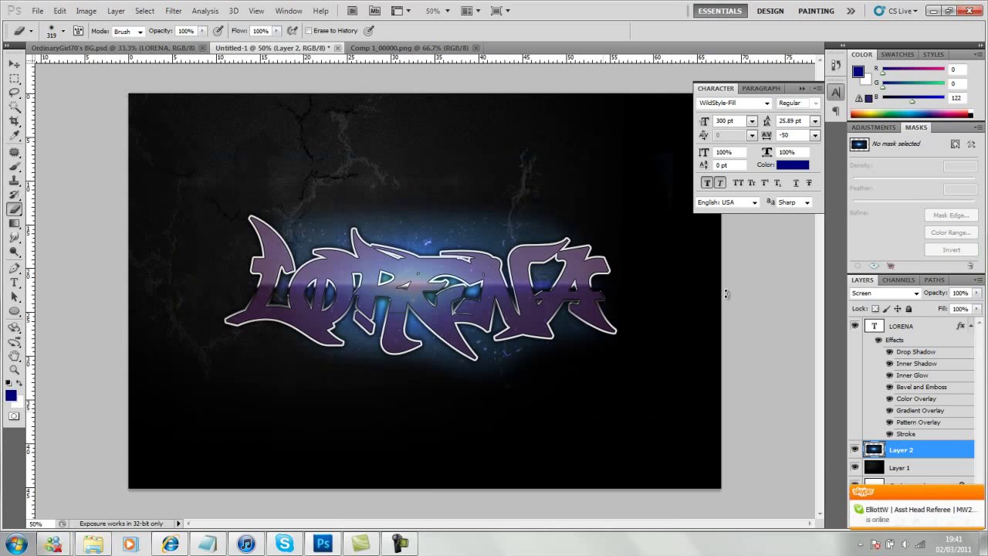
pyautogui.hotkey('ctrl', 'alt', 'z')
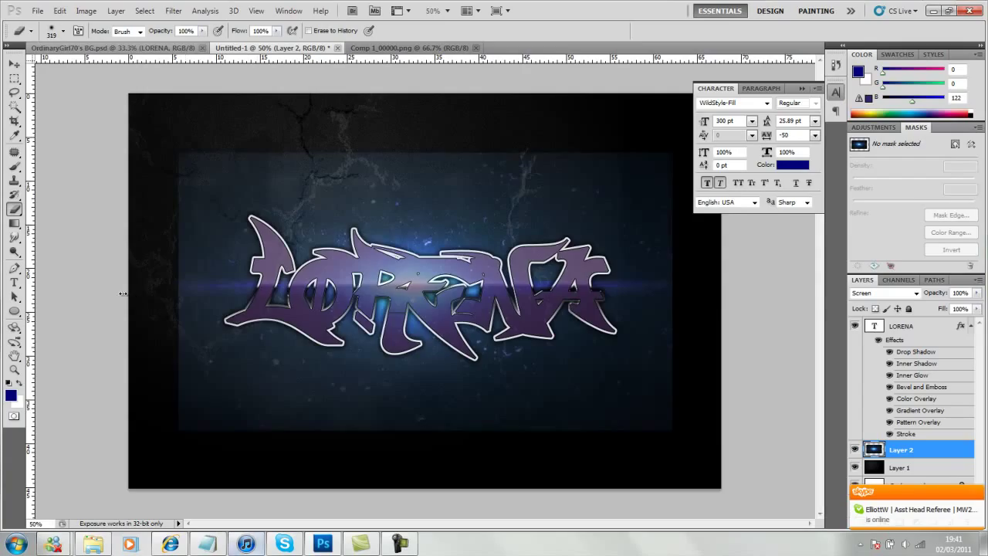
pyautogui.hotkey('alt', 'Tab')
pyautogui.hotkey('alt', 'Tab')
pyautogui.hotkey('alt', 'Tab')
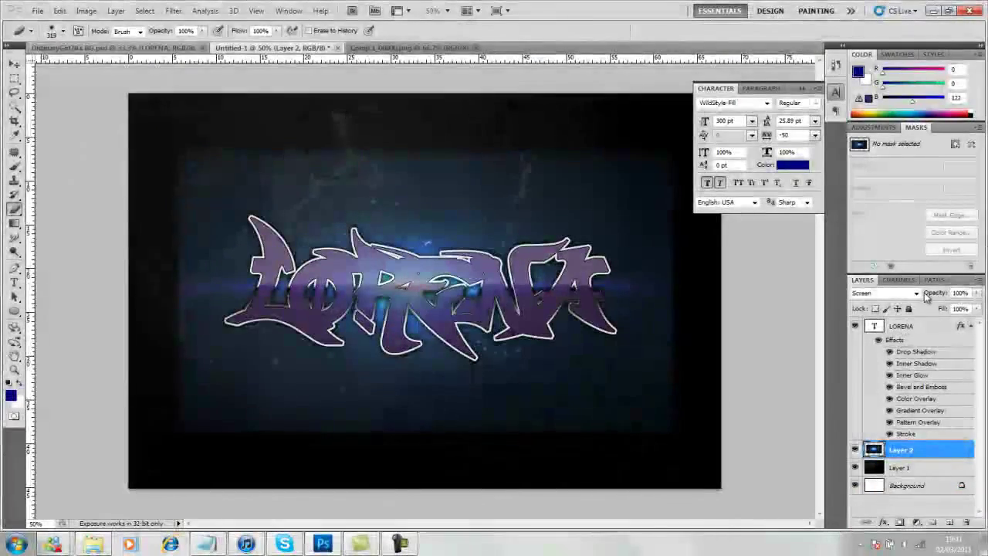
# Step: Enlarge the eraser to 422 px and erase the flare layer's outer edges, keeping the glow behind the text
pyautogui.click(64, 31)
pyautogui.moveTo(114, 49); pyautogui.dragTo(136, 48)
pyautogui.press('Return')
pyautogui.moveTo(231, 170)
pyautogui.mouseDown()
pyautogui.moveTo(324, 162)
pyautogui.moveTo(463, 216)
pyautogui.mouseUp()
pyautogui.moveTo(232, 363)
pyautogui.mouseDown()
pyautogui.moveTo(285, 278)
pyautogui.moveTo(324, 370)
pyautogui.moveTo(370, 347)
pyautogui.moveTo(509, 363)
pyautogui.moveTo(640, 270)
pyautogui.moveTo(432, 201)
pyautogui.mouseUp()
pyautogui.moveTo(617, 162); pyautogui.dragTo(656, 416)
pyautogui.moveTo(347, 239); pyautogui.dragTo(440, 239)
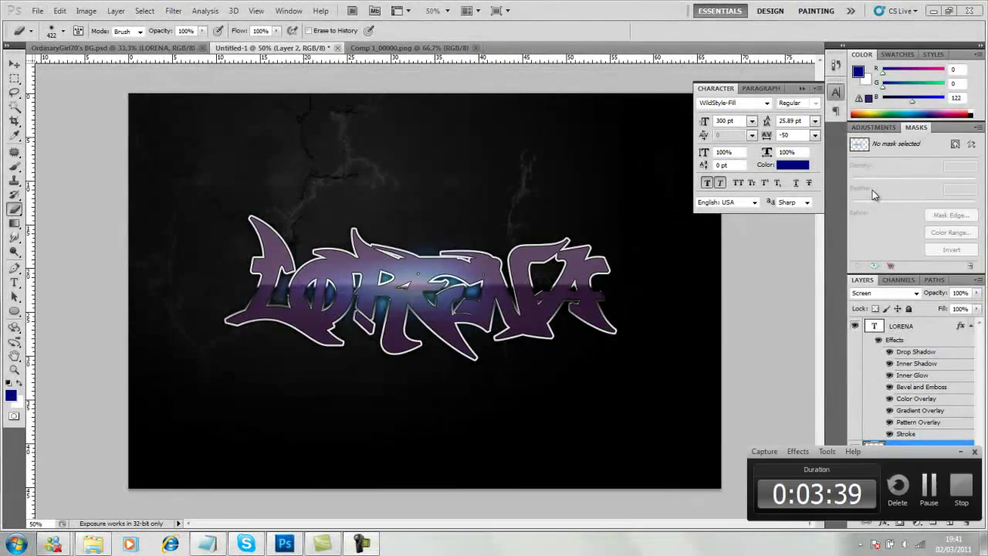
# Step: Shift the flare layer's color from blue to magenta with a Hue/Saturation adjustment
pyautogui.hotkey('alt', 'i')
pyautogui.write('j')
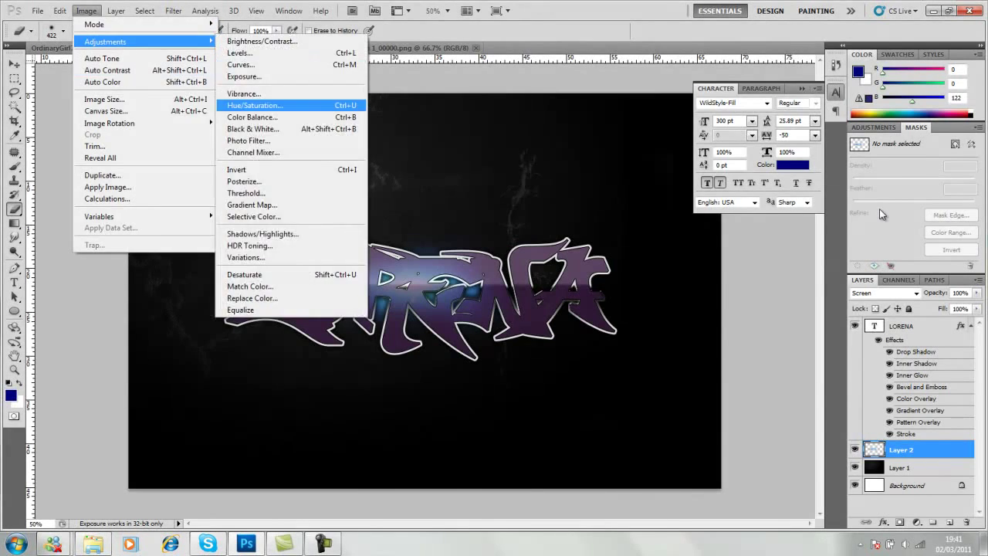
pyautogui.write('h3399')
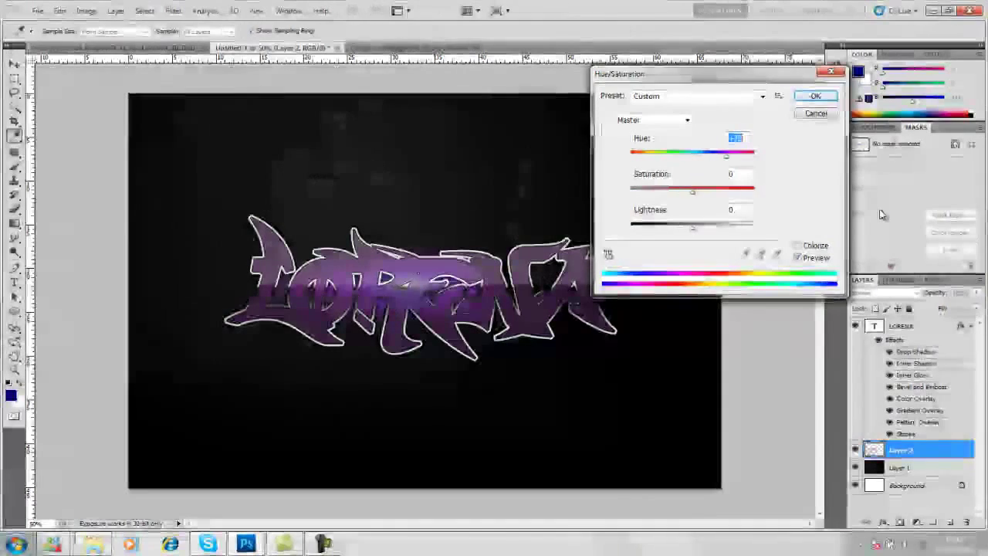
pyautogui.press('Return')
# Step: Stretch the magenta flare layer horizontally to about 120% with Free Transform and lower its opacity to 61%
pyautogui.hotkey('alt', 'e')
pyautogui.press('Down')
pyautogui.press('Return')
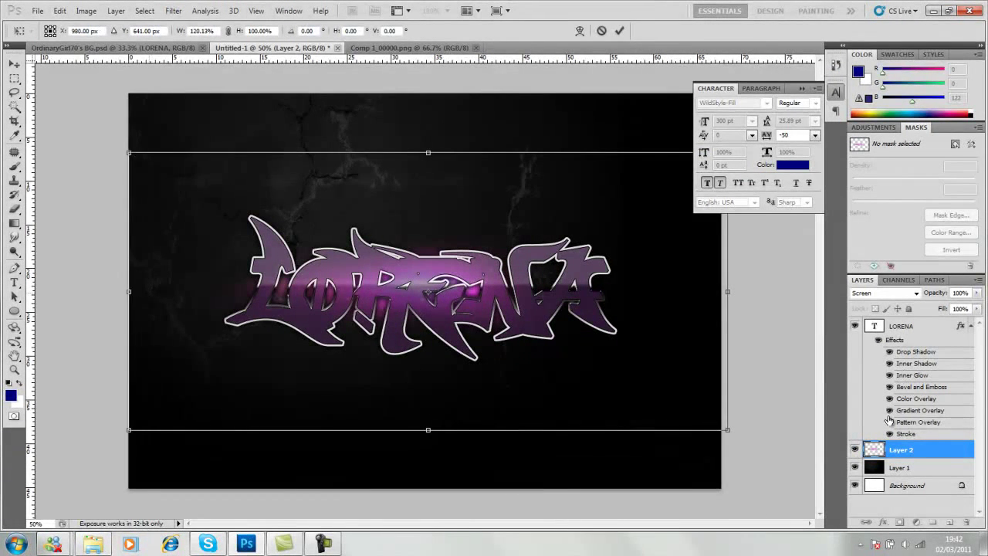
pyautogui.click(925, 454)
pyautogui.press('Return')
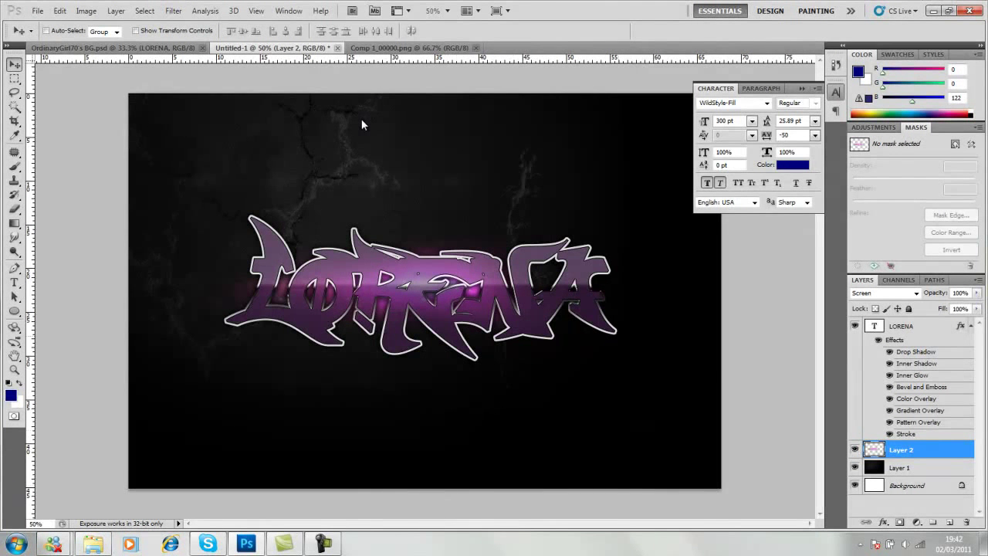
pyautogui.press('6')
pyautogui.press('1')
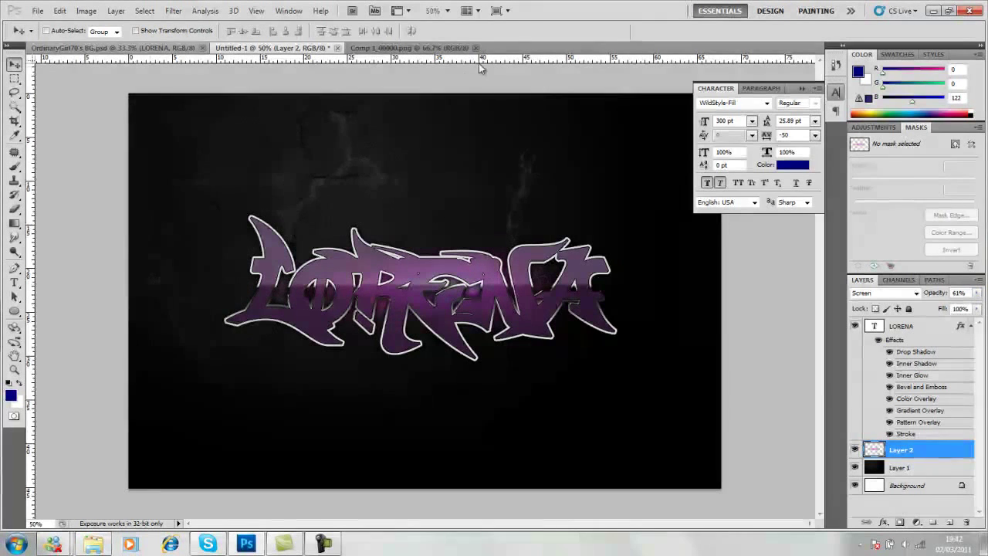
# Step: Open Flare 1.png from the ScreenShots folder of the 30K GFX PACK
pyautogui.hotkey('ctrl', 'o')
pyautogui.press('BackSpace')
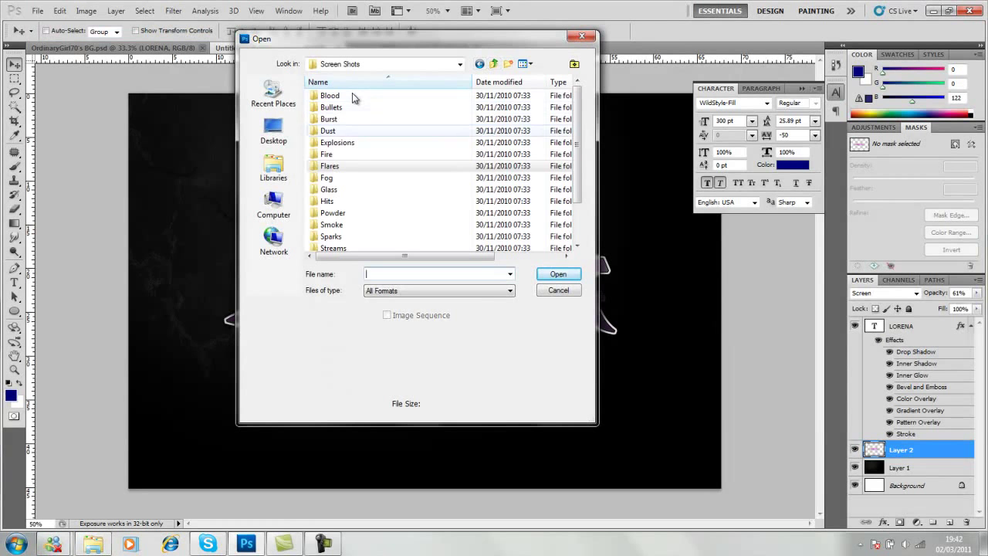
pyautogui.press('BackSpace')
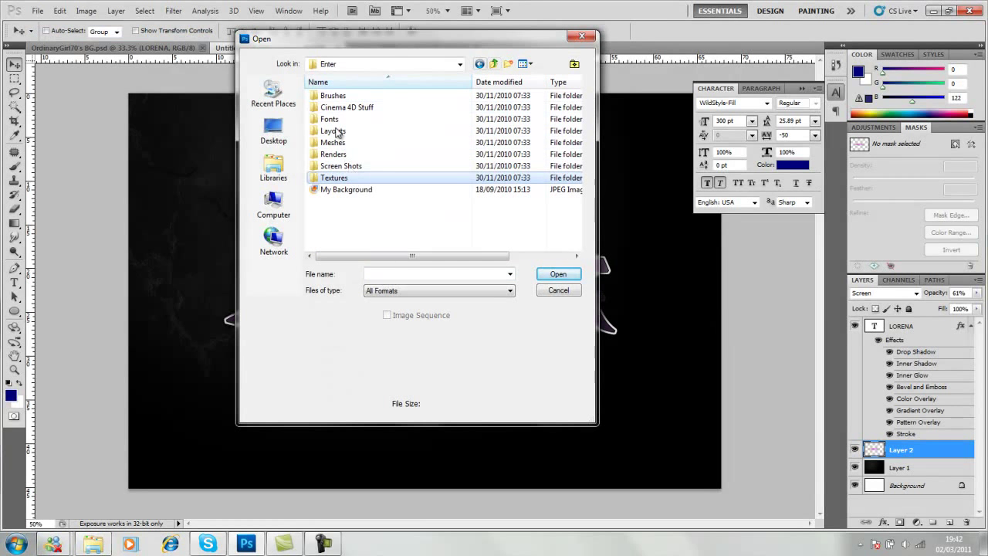
pyautogui.press('BackSpace')
pyautogui.press('BackSpace')
pyautogui.scroll(-1, 373, 180)
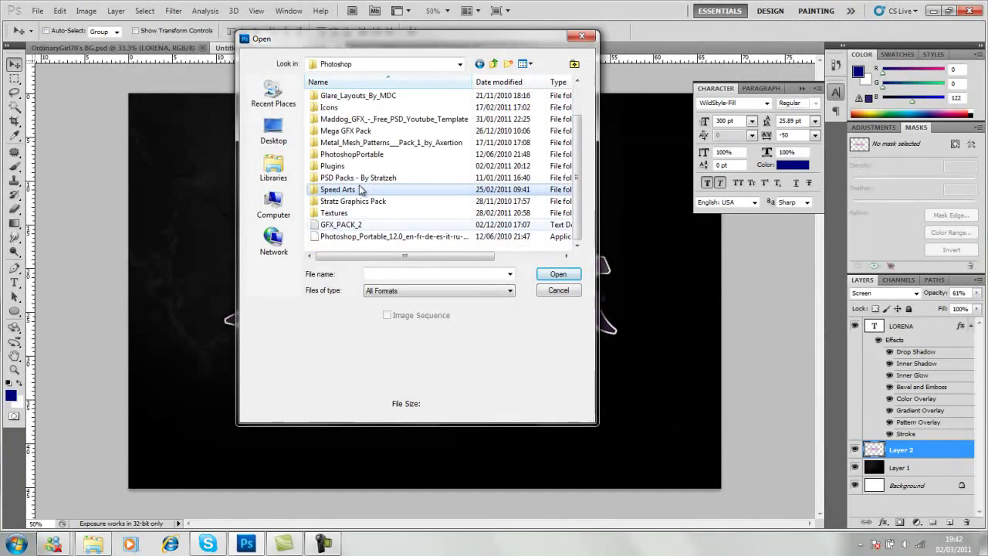
pyautogui.doubleClick(344, 199)
pyautogui.press('Return')
pyautogui.press('s')
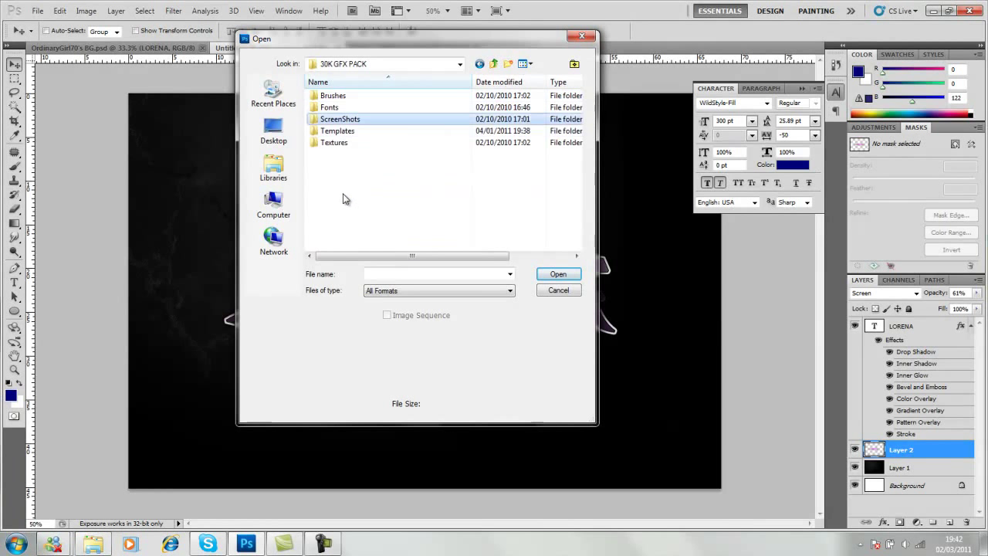
pyautogui.press('Return')
pyautogui.scroll(-1, 342, 193)
pyautogui.doubleClick(404, 158)
# Step: Copy the white flare image into Untitled-1 as a new layer and set its blend mode to Screen
pyautogui.press('m')
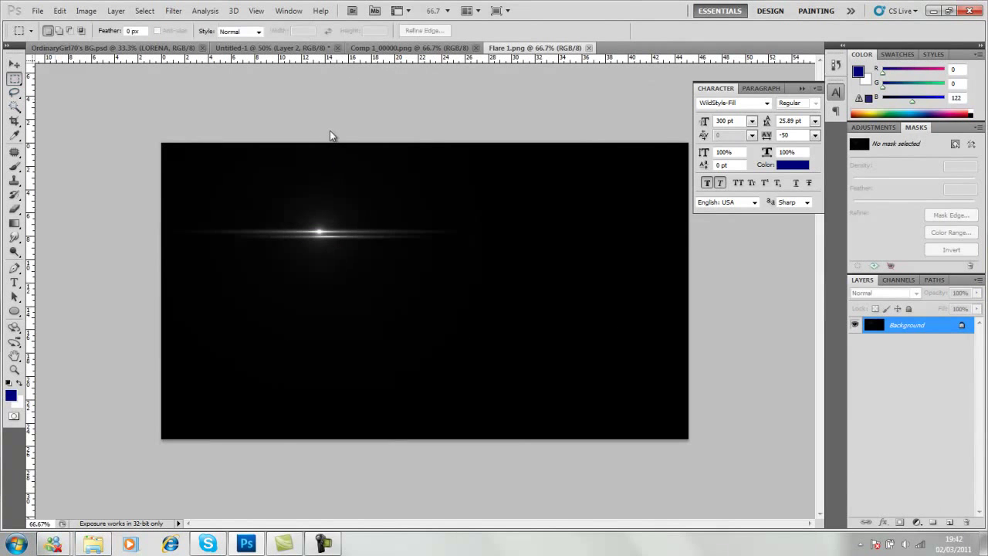
pyautogui.hotkey('ctrl', 'c')
pyautogui.hotkey('ctrl', 'shift', 'Tab')
pyautogui.hotkey('ctrl', 'shift', 'Tab')
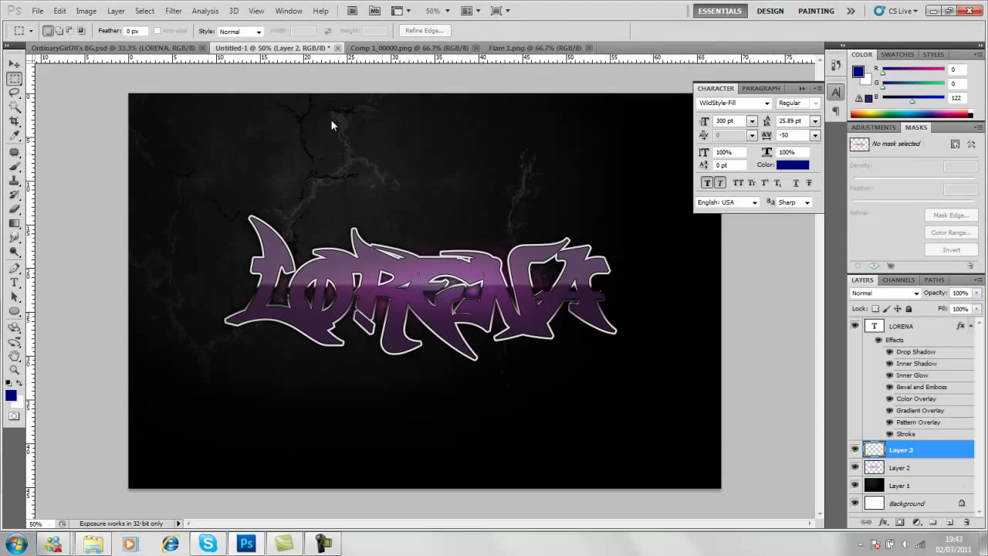
pyautogui.hotkey('ctrl', 'v')
pyautogui.hotkey('shift', 'alt', 's')
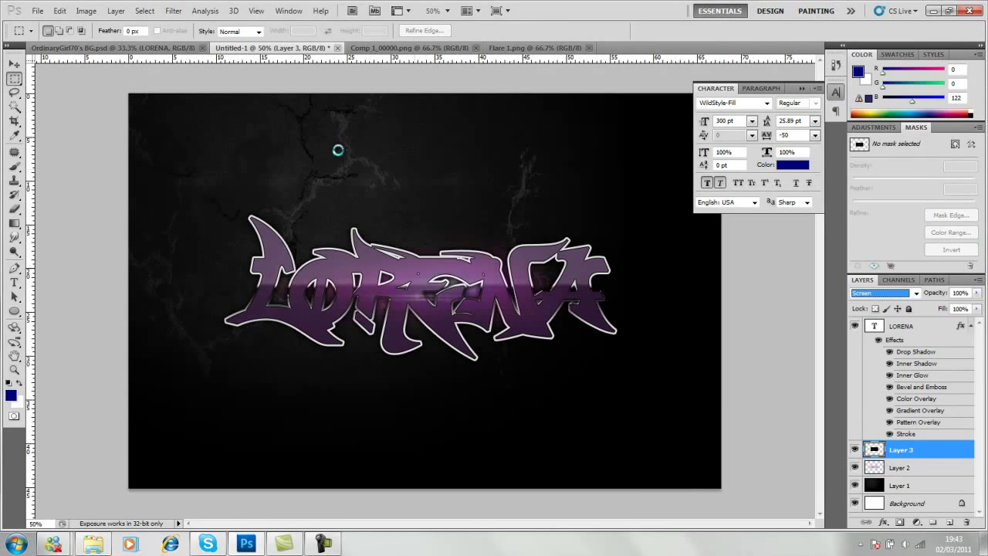
# Step: Position the white flare on the upper tip of the name's first letter and bring its layer above the name text
pyautogui.press('v')
pyautogui.moveTo(412, 247); pyautogui.dragTo(253, 191)
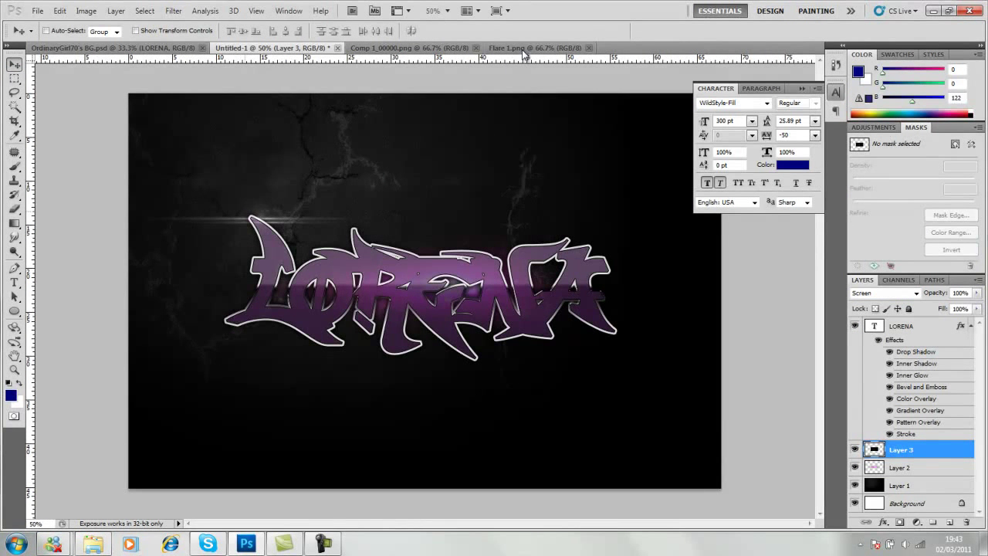
pyautogui.hotkey('ctrl', ']')
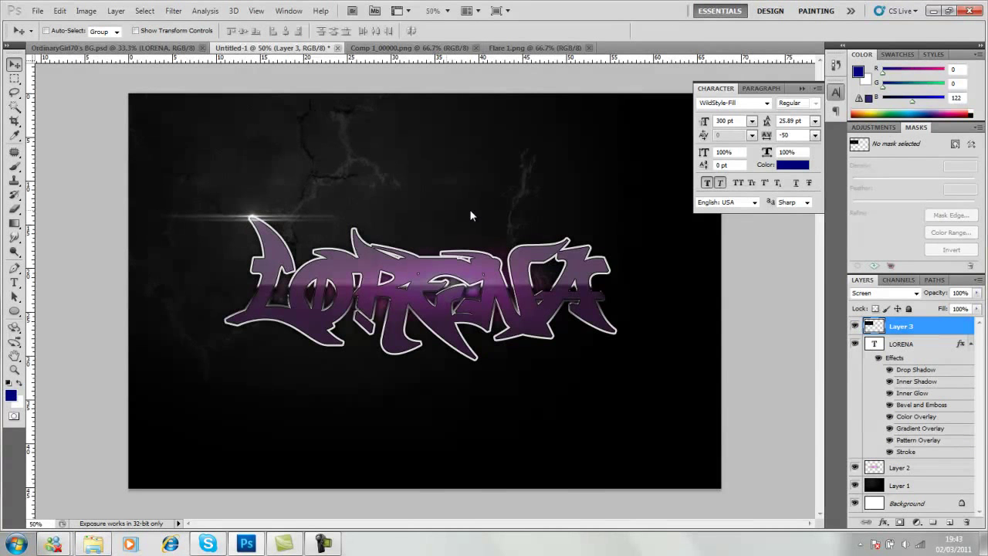
# Step: Duplicate the white flare layer and place the copy on the lower tip of the name's last letter
pyautogui.rightClick(542, 127)
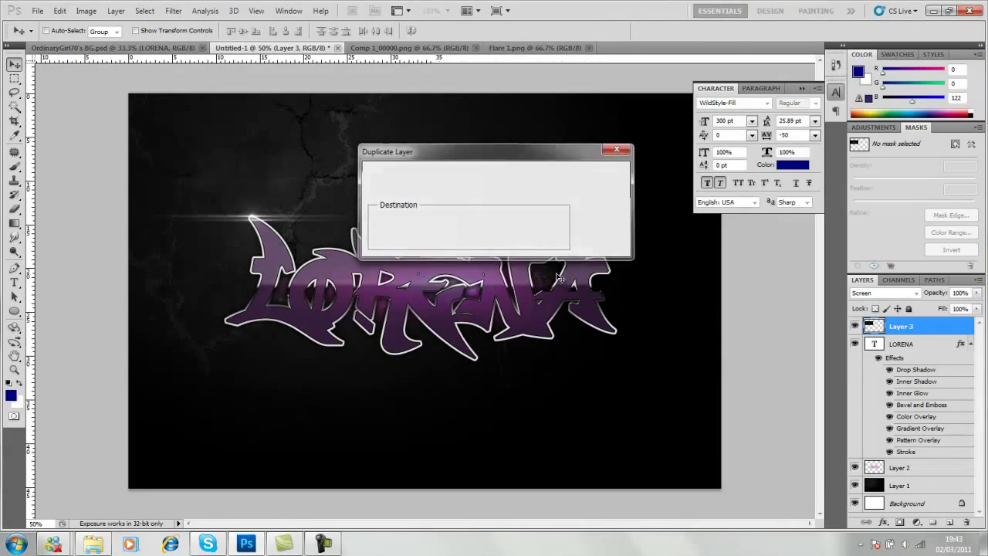
pyautogui.press('Return')
pyautogui.moveTo(441, 257); pyautogui.dragTo(422, 233)
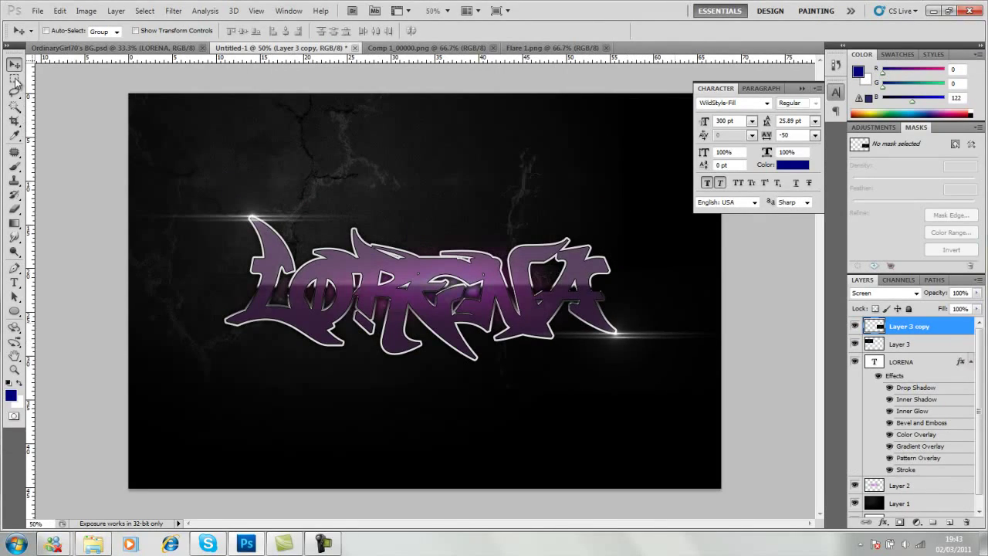
pyautogui.click(929, 10)
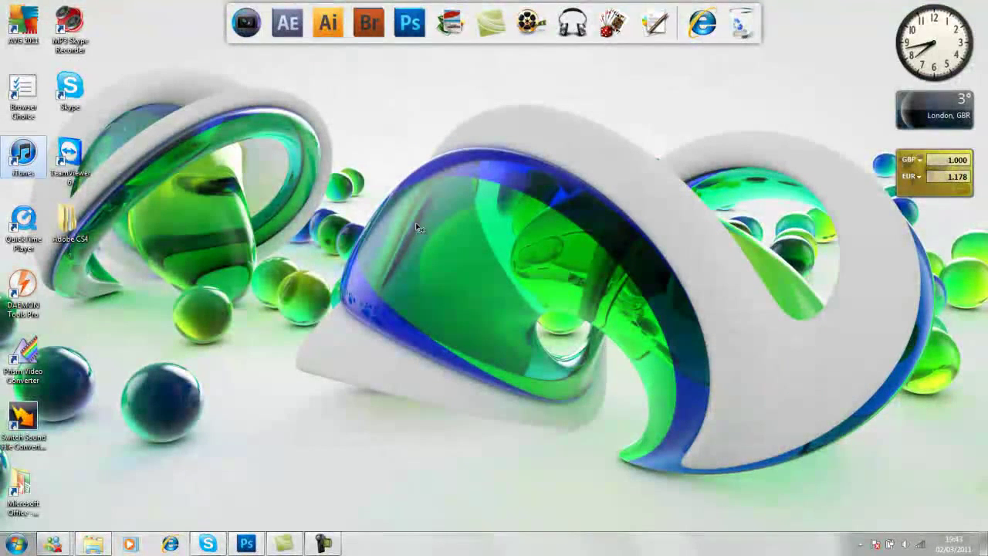
pyautogui.hotkey('alt', 'Tab')
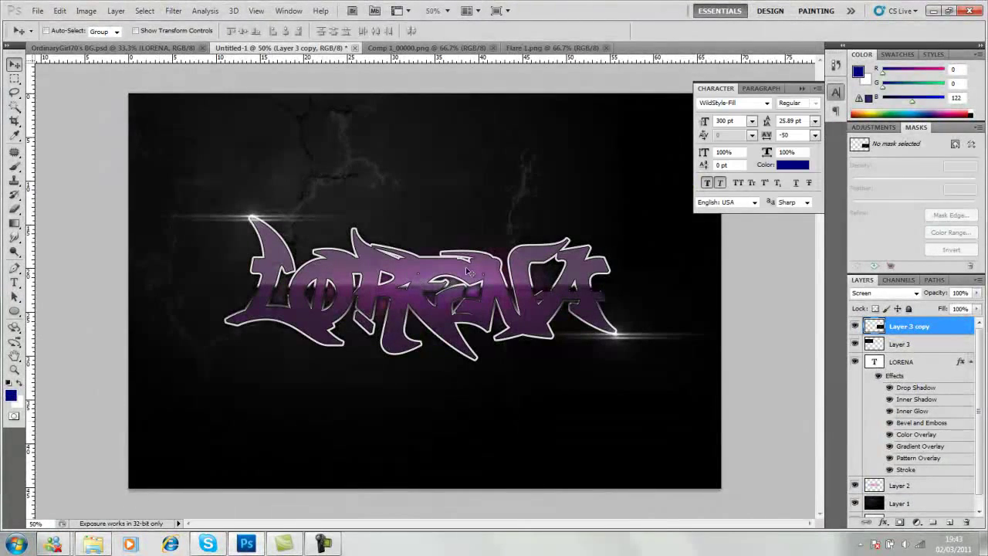
pyautogui.click(895, 503)
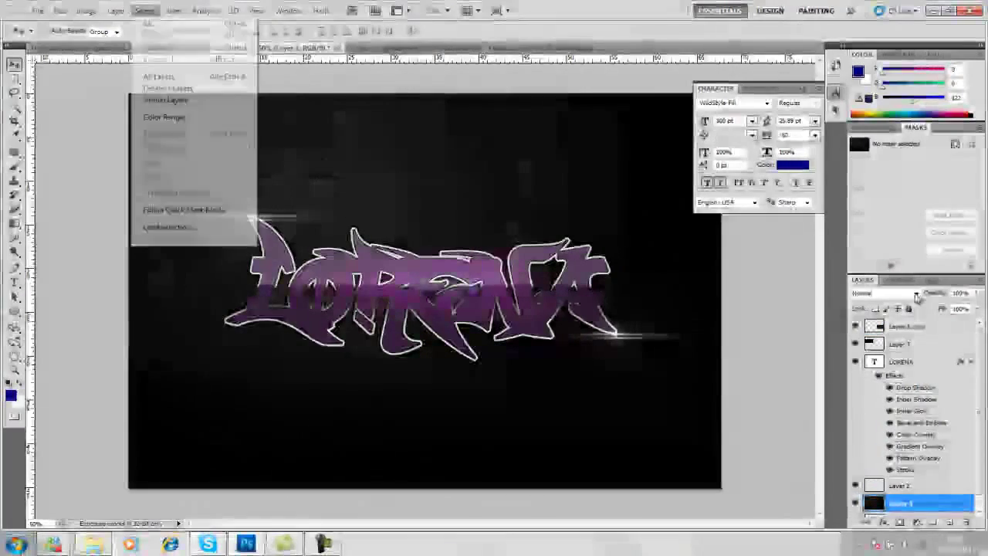
pyautogui.click(173, 11)
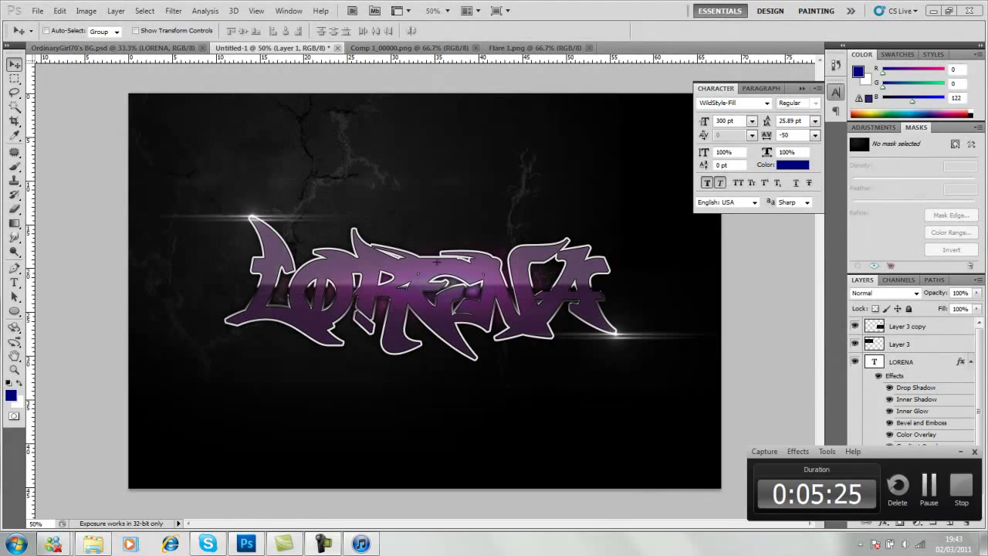
pyautogui.scroll(-1, 949, 330)
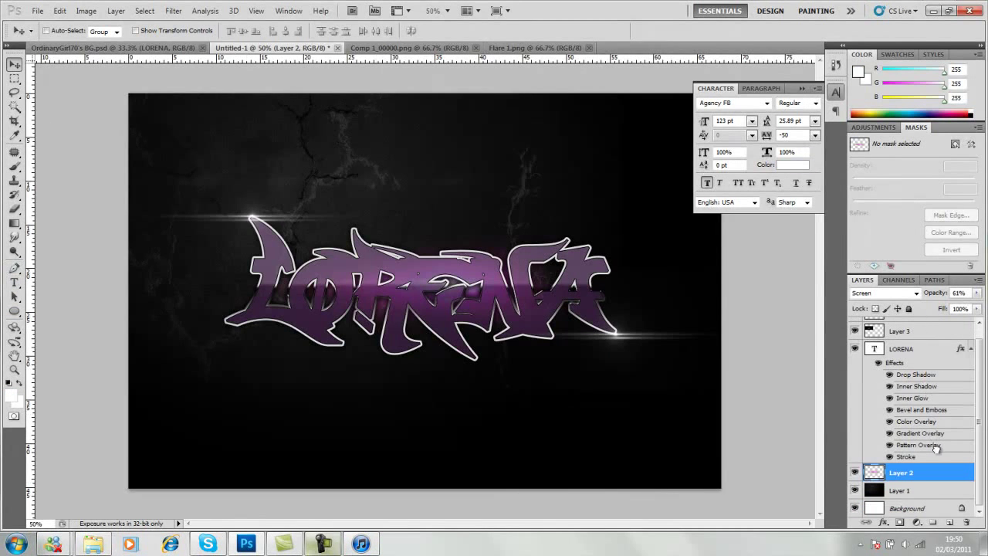
# Step: Add the white text GRAFFITI in 123 pt Agency FB and place it behind the upper middle edge of the name
pyautogui.press('t')
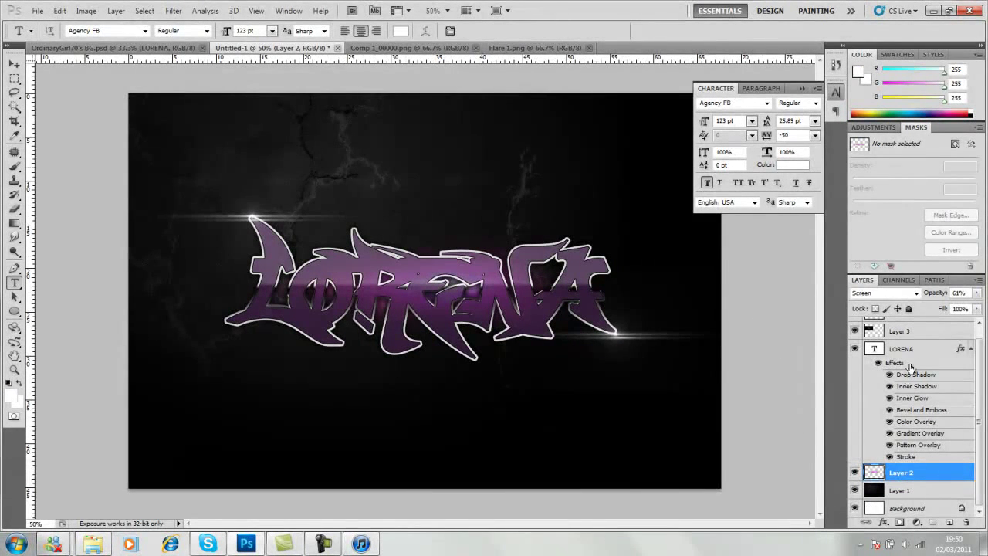
pyautogui.click(405, 154)
pyautogui.write('GRAFFITI')
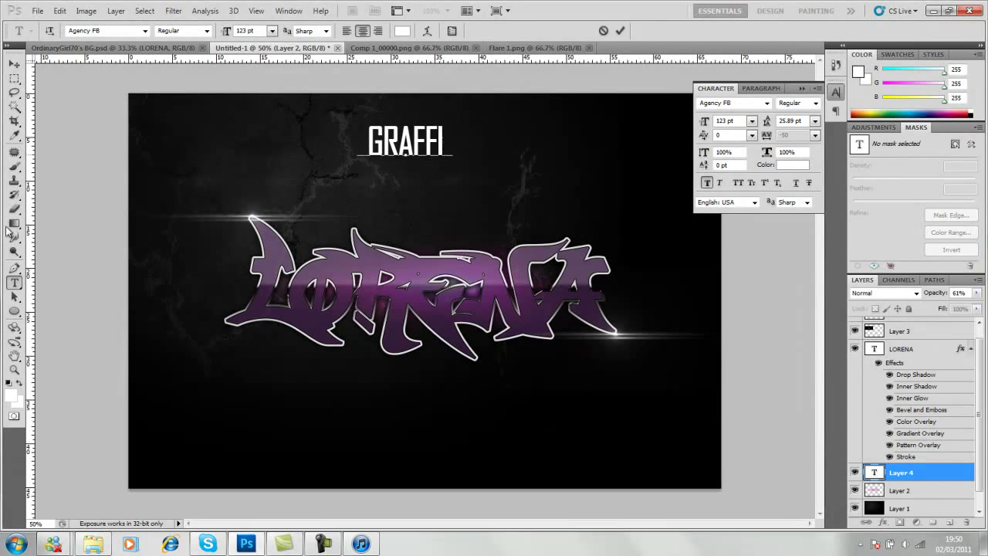
pyautogui.click(14, 63)
pyautogui.moveTo(154, 140); pyautogui.dragTo(173, 234)
pyautogui.hotkey('shift', 'Right')
pyautogui.hotkey('shift', 'Right')
# Step: Lower the GRAFFITI text layer's opacity to 66% and duplicate the layer
pyautogui.press('b')
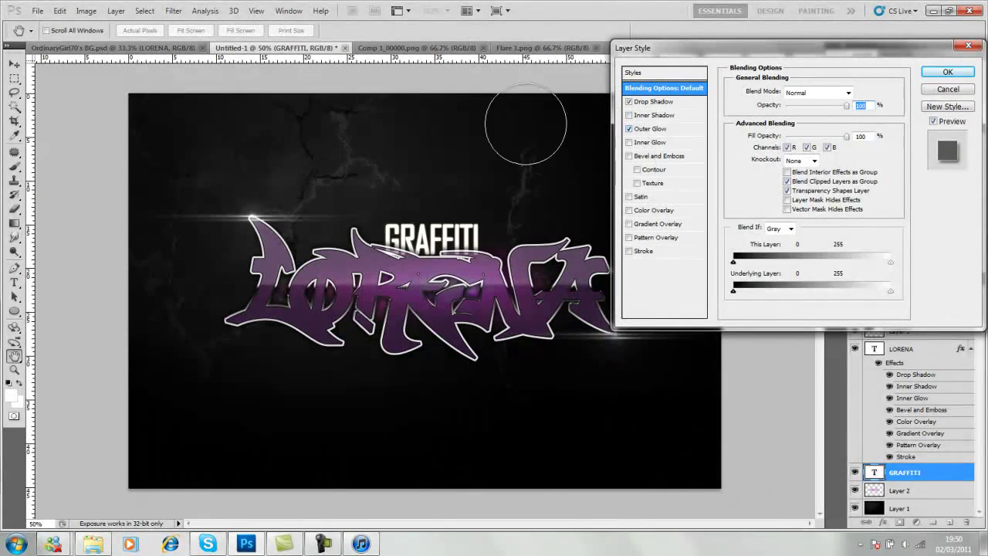
pyautogui.press('Return')
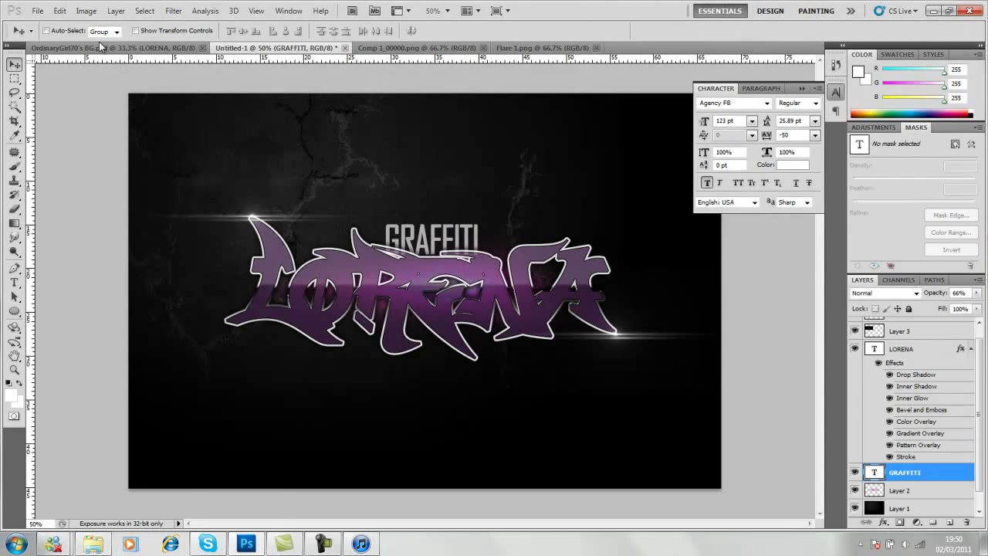
pyautogui.click(884, 149)
pyautogui.press('Return')
# Step: Rotate the GRAFFITI copy by about -16° with Free Transform and apply the transformation
pyautogui.click(59, 11)
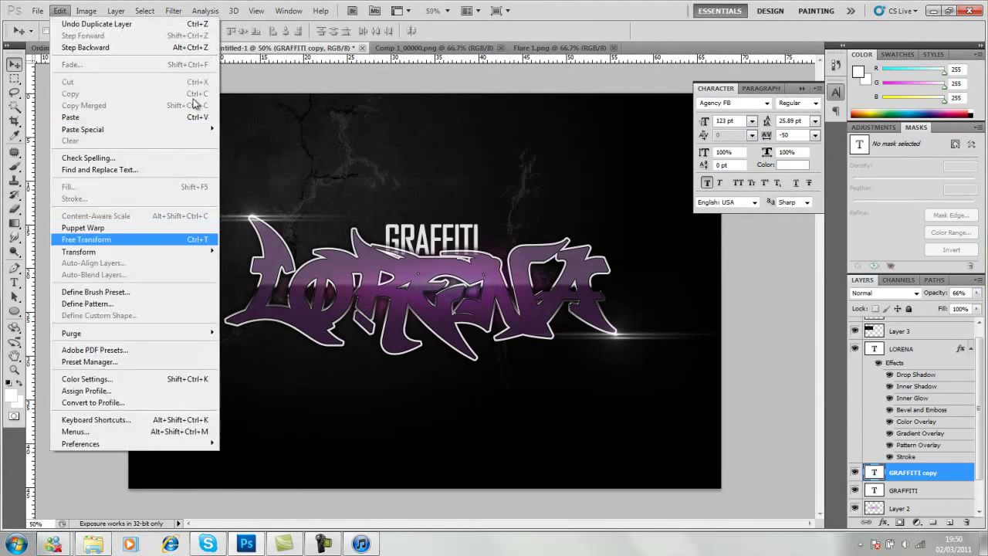
pyautogui.click(87, 178)
pyautogui.moveTo(557, 254); pyautogui.dragTo(553, 236)
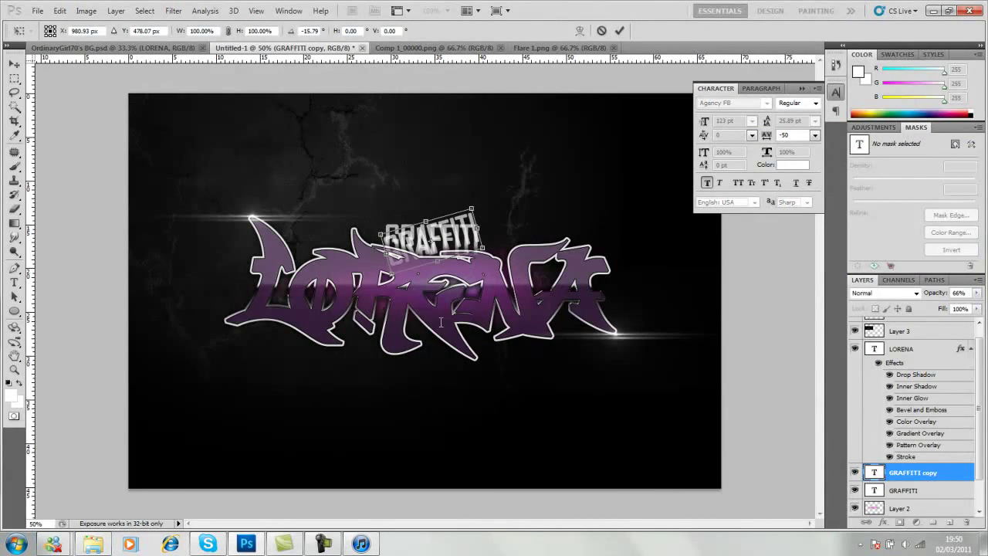
pyautogui.press('v')
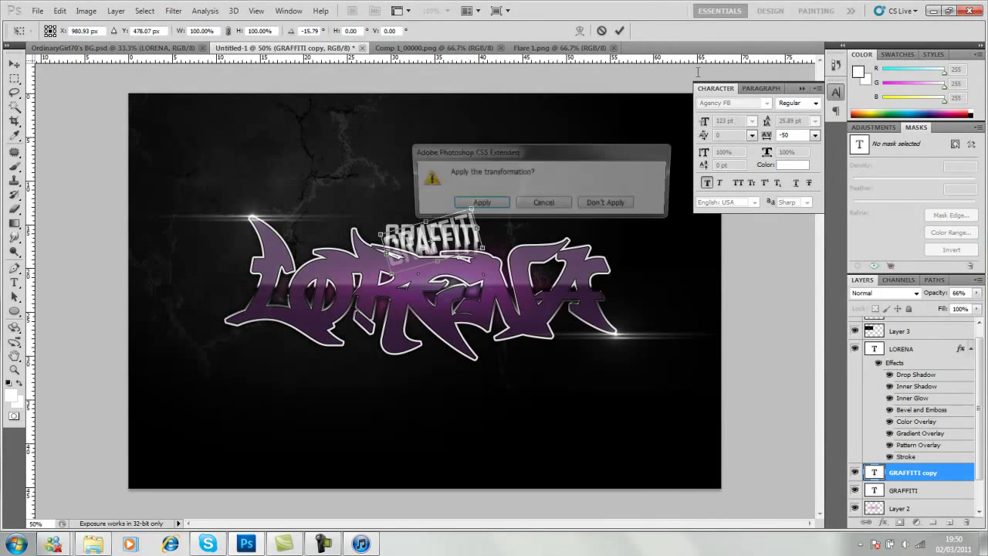
pyautogui.press('Return')
# Step: Place the tilted GRAFFITI copy behind the original, offset up and to the left, at 9% opacity
pyautogui.hotkey('ctrl', '[')
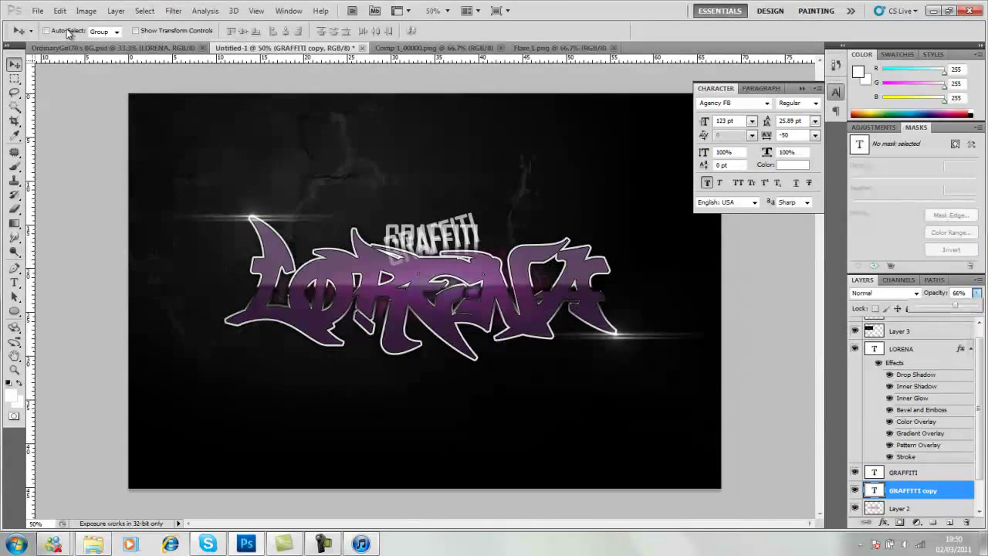
pyautogui.write('9')
pyautogui.click(299, 143)
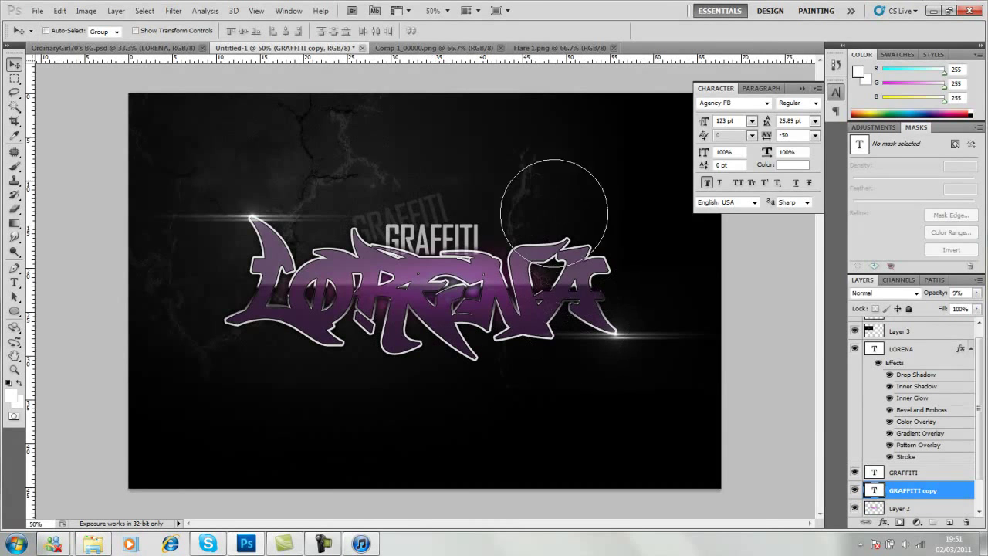
# Step: Shift the name and both GRAFFITI texts slightly downward, and move the two white flares down to match the letter tips
pyautogui.hotkey('alt', 'shift', ']')
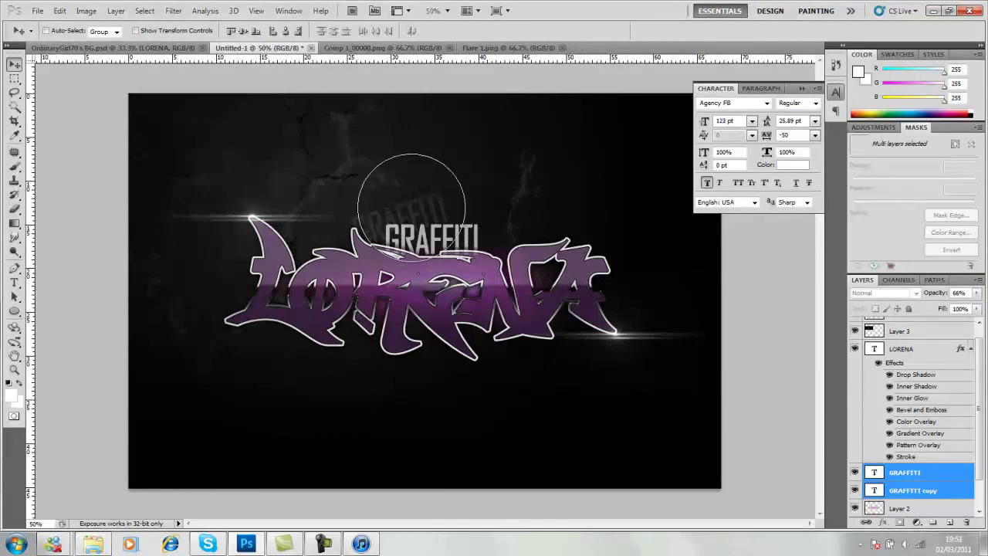
pyautogui.hotkey('alt', 'shift', ']')
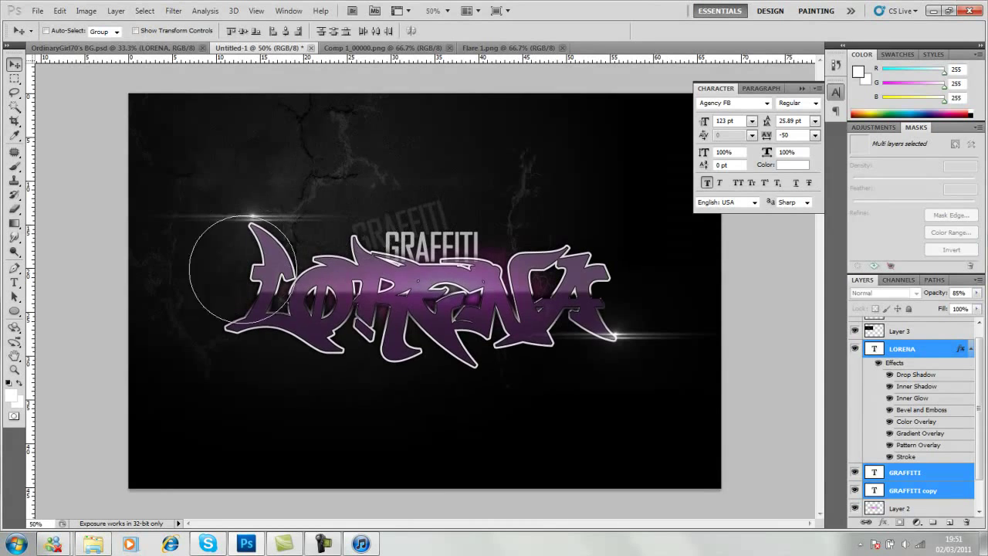
pyautogui.hotkey('alt', ']')
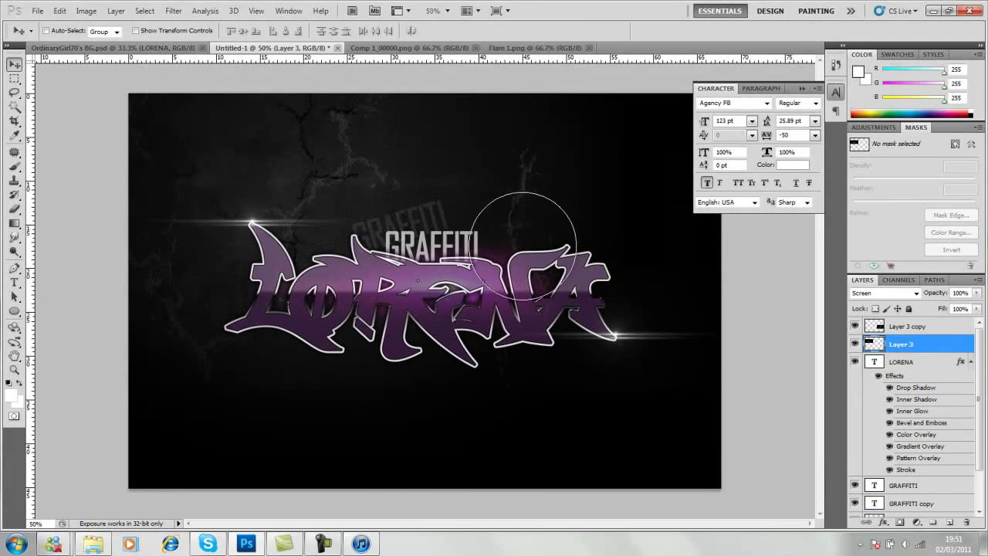
pyautogui.hotkey('alt', ']')
pyautogui.hotkey('alt', '[')
pyautogui.hotkey('alt', '[')
pyautogui.hotkey('alt', '[')
pyautogui.hotkey('alt', '[')
pyautogui.hotkey('alt', '[')
pyautogui.hotkey('alt', '[')
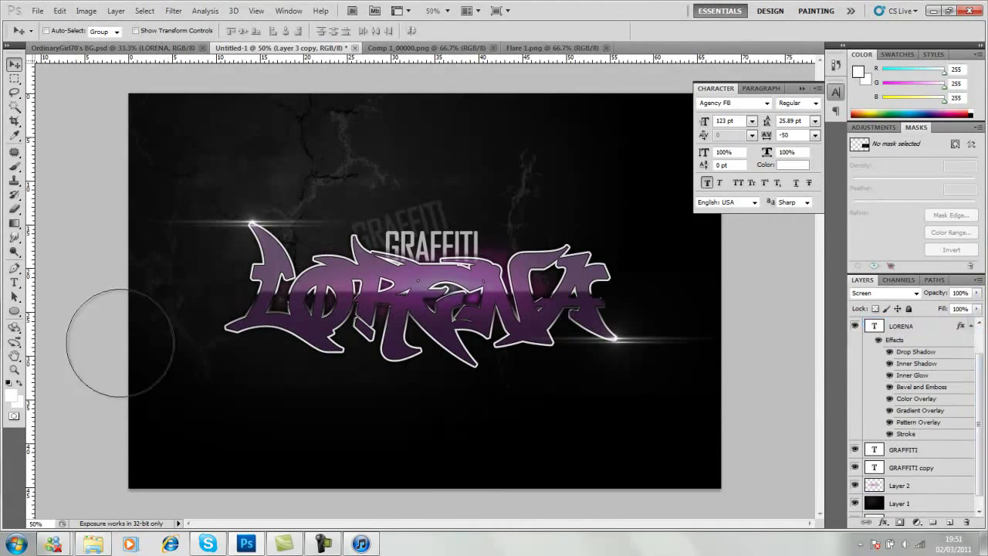
pyautogui.press('Up')
pyautogui.press('Up')
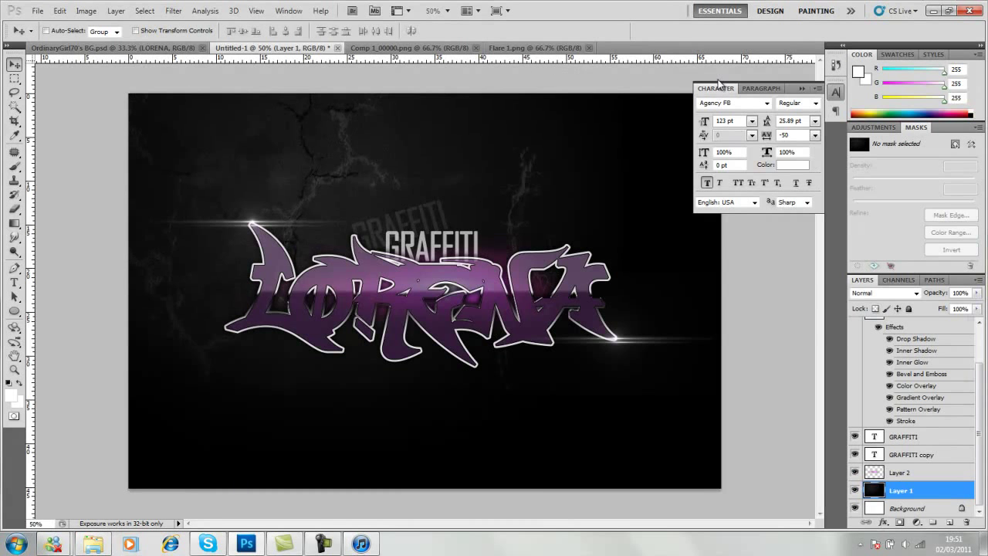
pyautogui.click(932, 474)
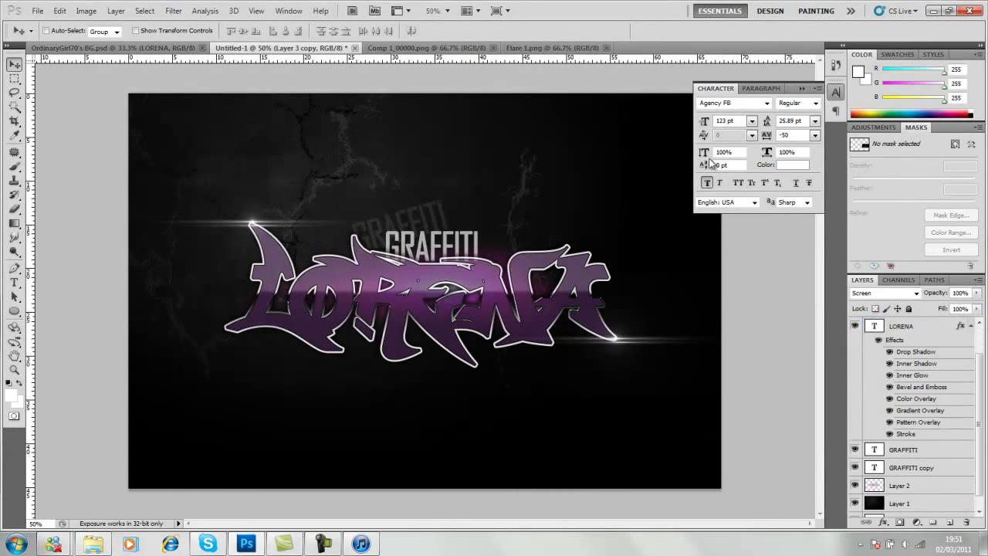
pyautogui.hotkey('shift', 'alt', '[')
pyautogui.hotkey('alt', 'i')
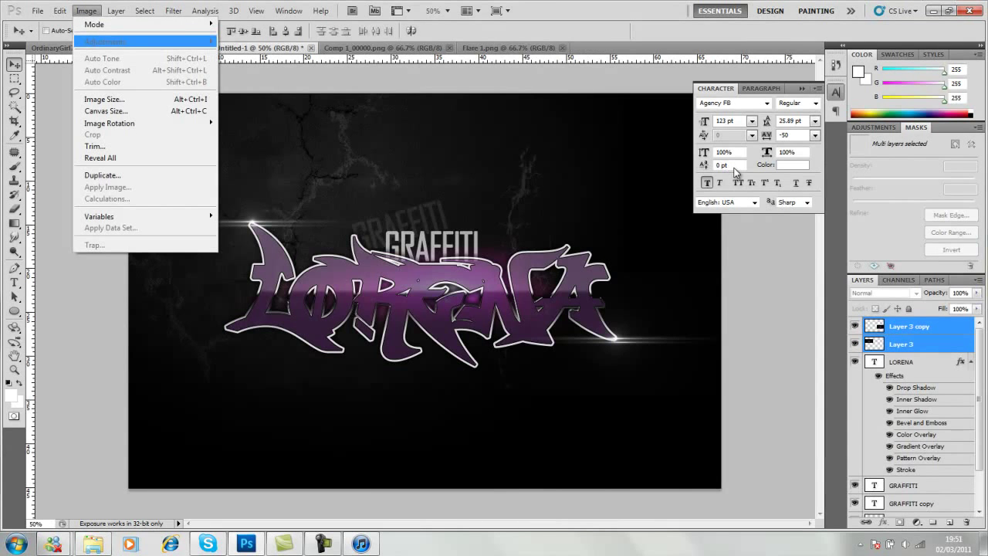
pyautogui.press('Escape')
# Step: Adjust the Hue/Saturation of the white flare on the last letter, with hue +104 and lightness -31
pyautogui.hotkey('alt', ']')
pyautogui.hotkey('alt', 'i')
pyautogui.press('j')
pyautogui.press('b')
pyautogui.hotkey('ctrl', 'u')
pyautogui.hotkey('shift', 'Up')
pyautogui.hotkey('shift', 'Up')
pyautogui.hotkey('shift', 'Up')
pyautogui.hotkey('shift', 'Up')
pyautogui.hotkey('shift', 'Up')
pyautogui.hotkey('shift', 'Up')
pyautogui.hotkey('shift', 'Up')
pyautogui.press('Up')
pyautogui.press('Up')
pyautogui.press('Up')
pyautogui.press('Up')
pyautogui.press('Tab')
pyautogui.press('Tab')
pyautogui.hotkey('shift', 'Down')
pyautogui.hotkey('shift', 'Down')
pyautogui.hotkey('shift', 'Down')
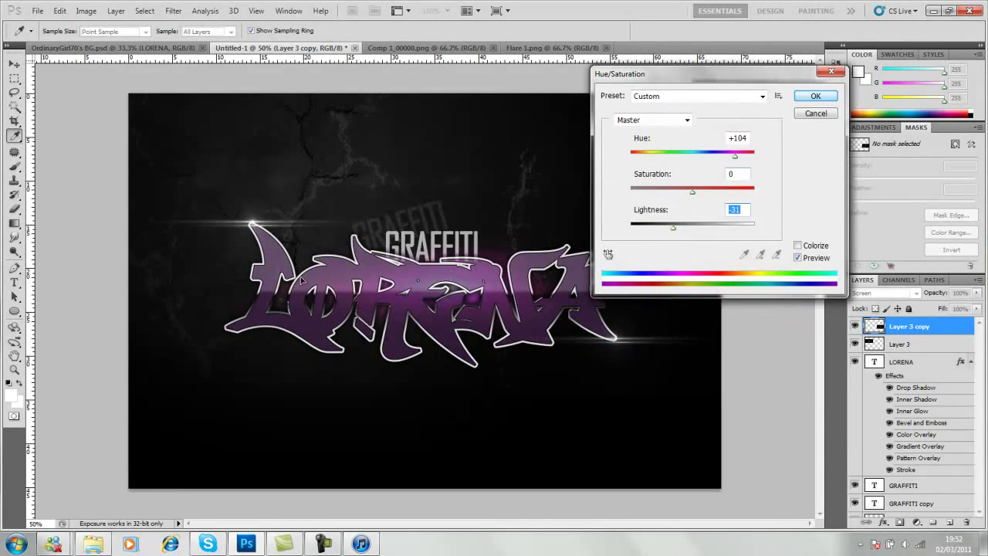
pyautogui.press('Return')
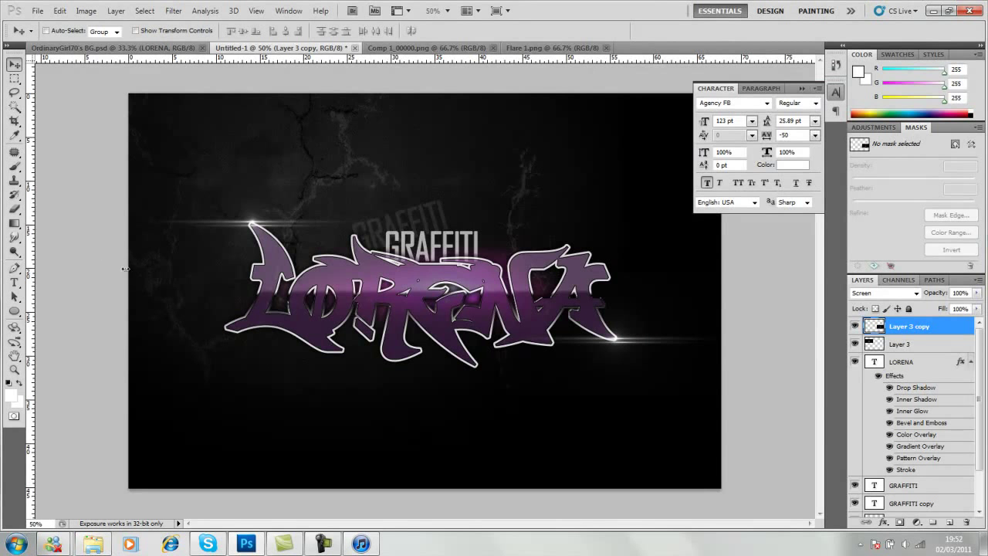
pyautogui.hotkey('alt', 'shift', '[')
pyautogui.hotkey('alt', 'i')
pyautogui.press('Right')
pyautogui.press('Right')
pyautogui.press('Right')
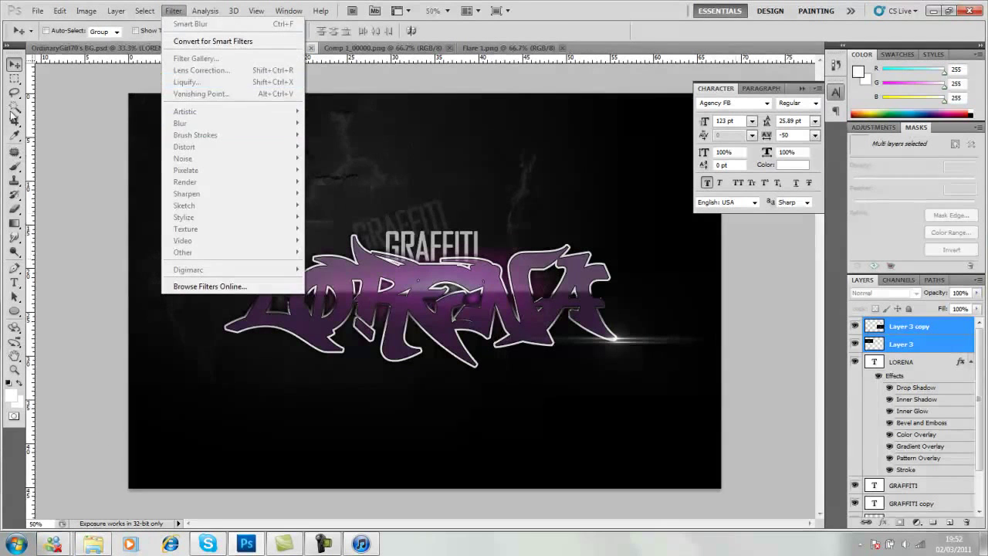